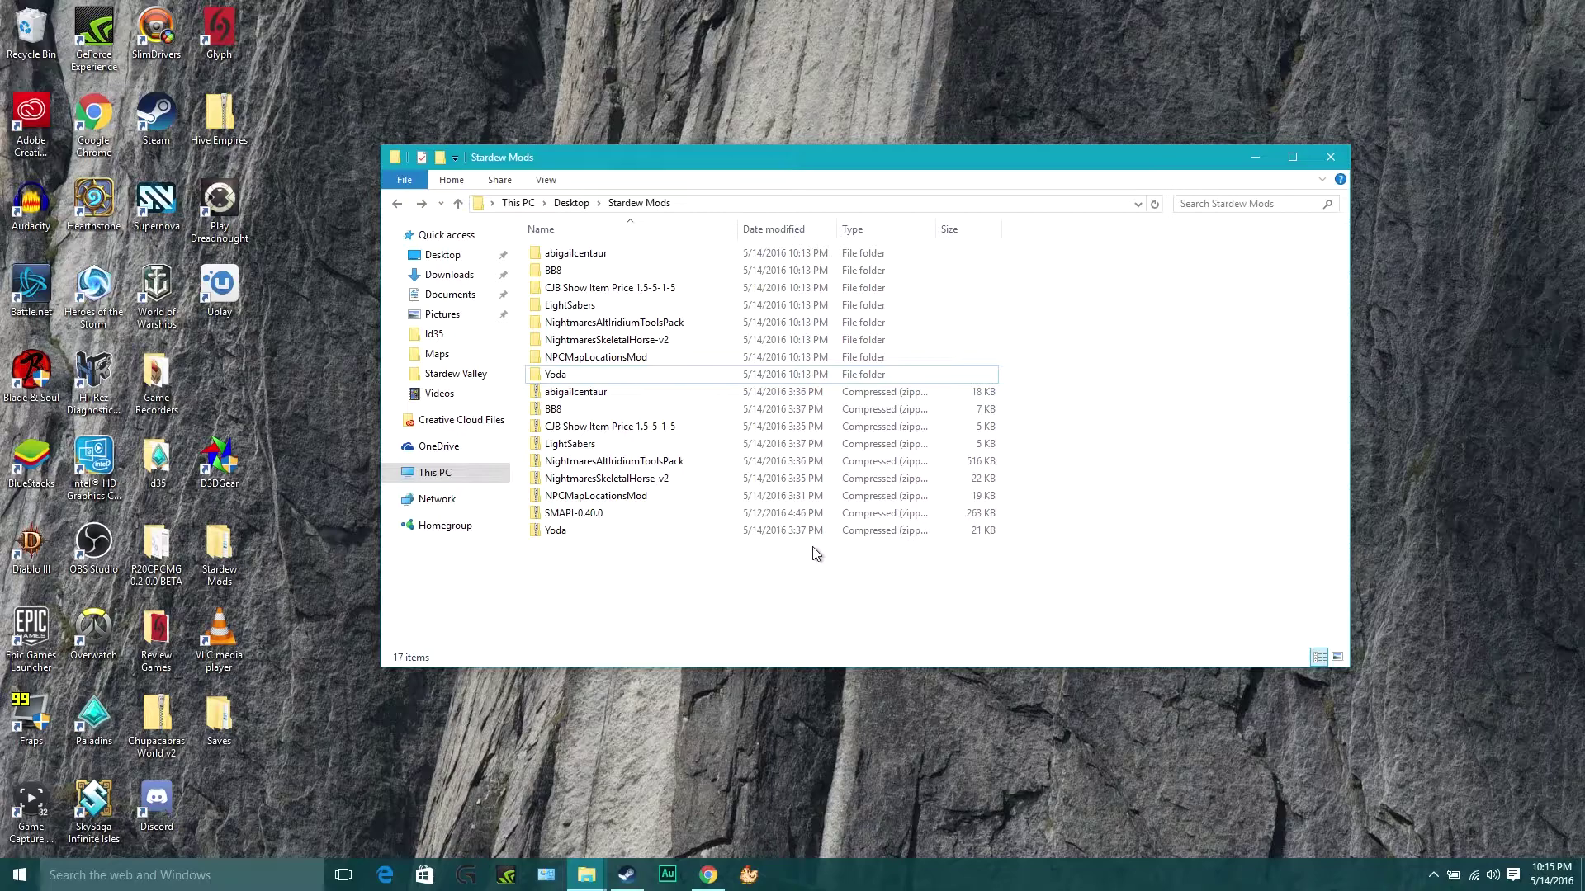
Extract SMAPI-0.40.0.zip with 7-Zip into its own SMAPI-0.40.0 folder
{"action": "left_click", "coordinate": [671, 512]}
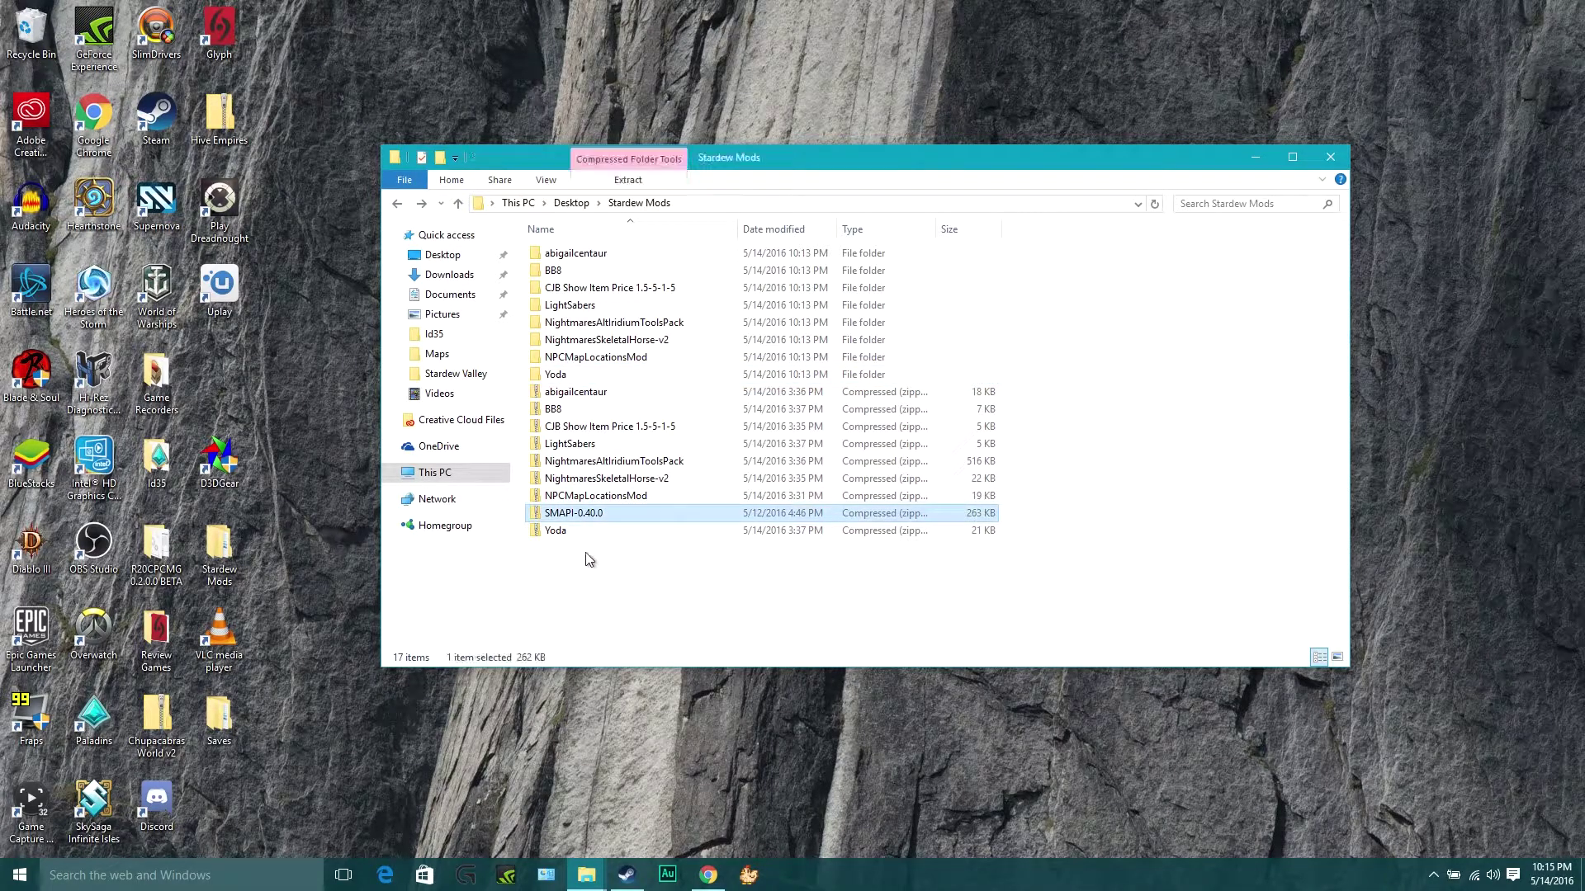
{"action": "right_click", "coordinate": [624, 513]}
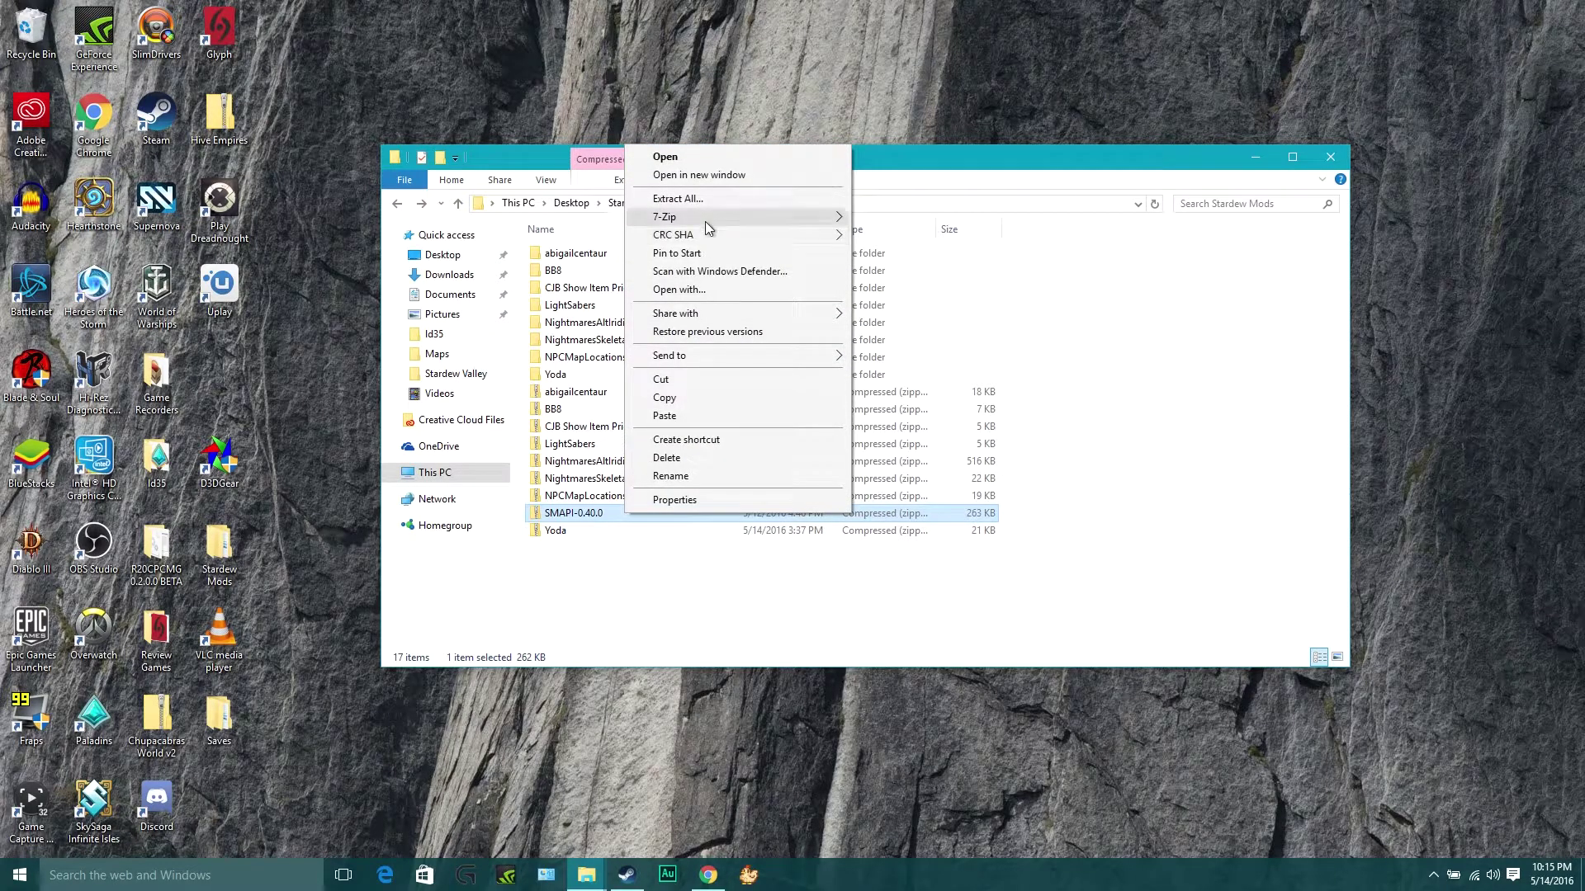
{"action": "mouse_move", "coordinate": [705, 221]}
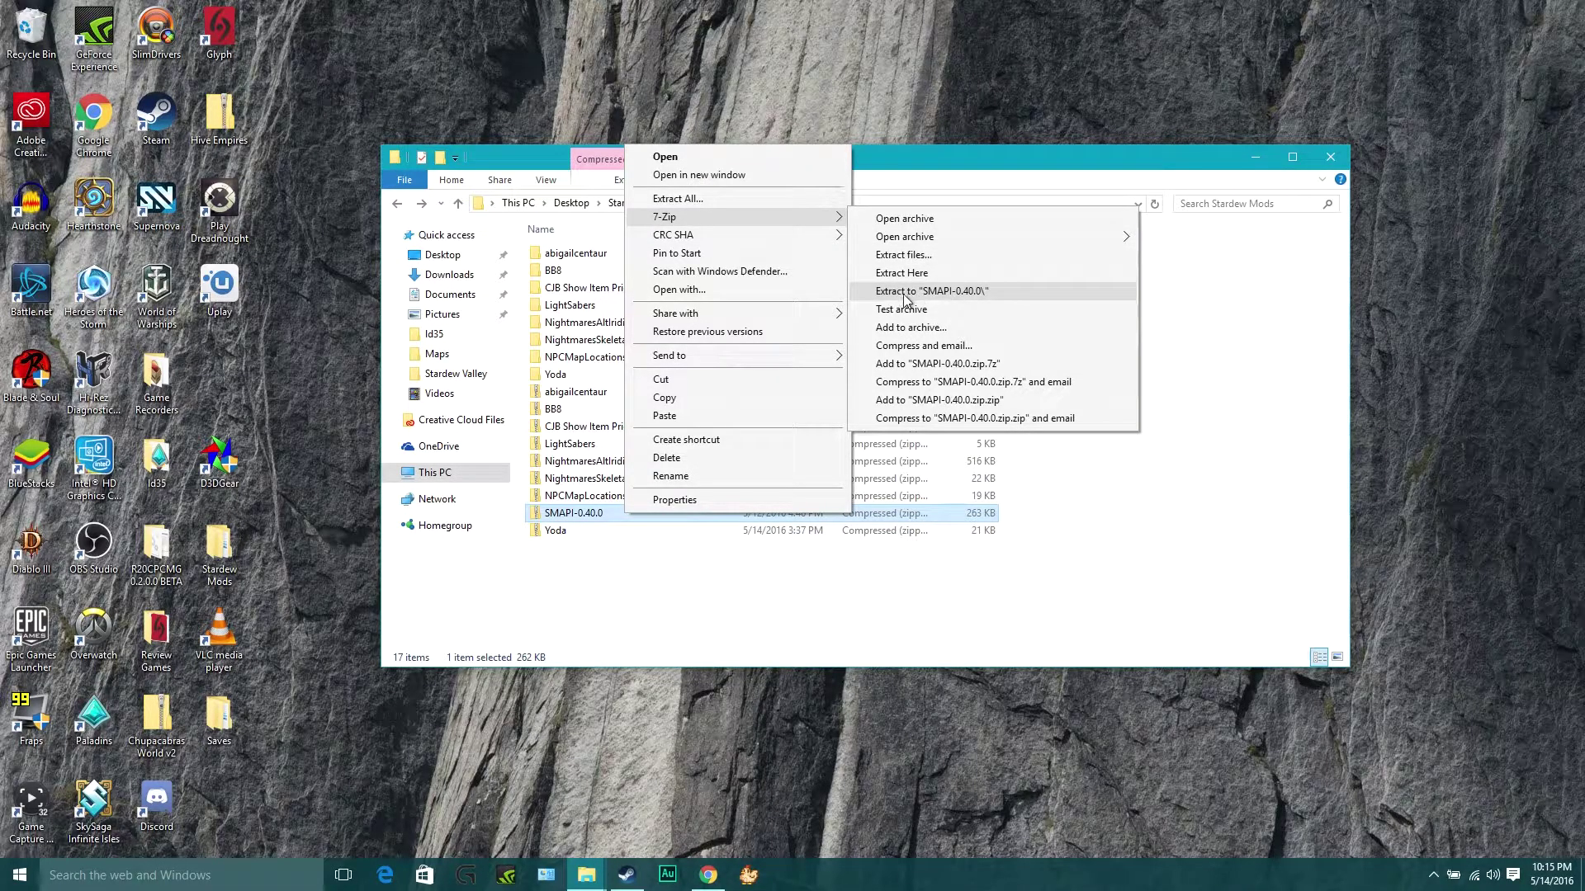
{"action": "left_click", "coordinate": [946, 292]}
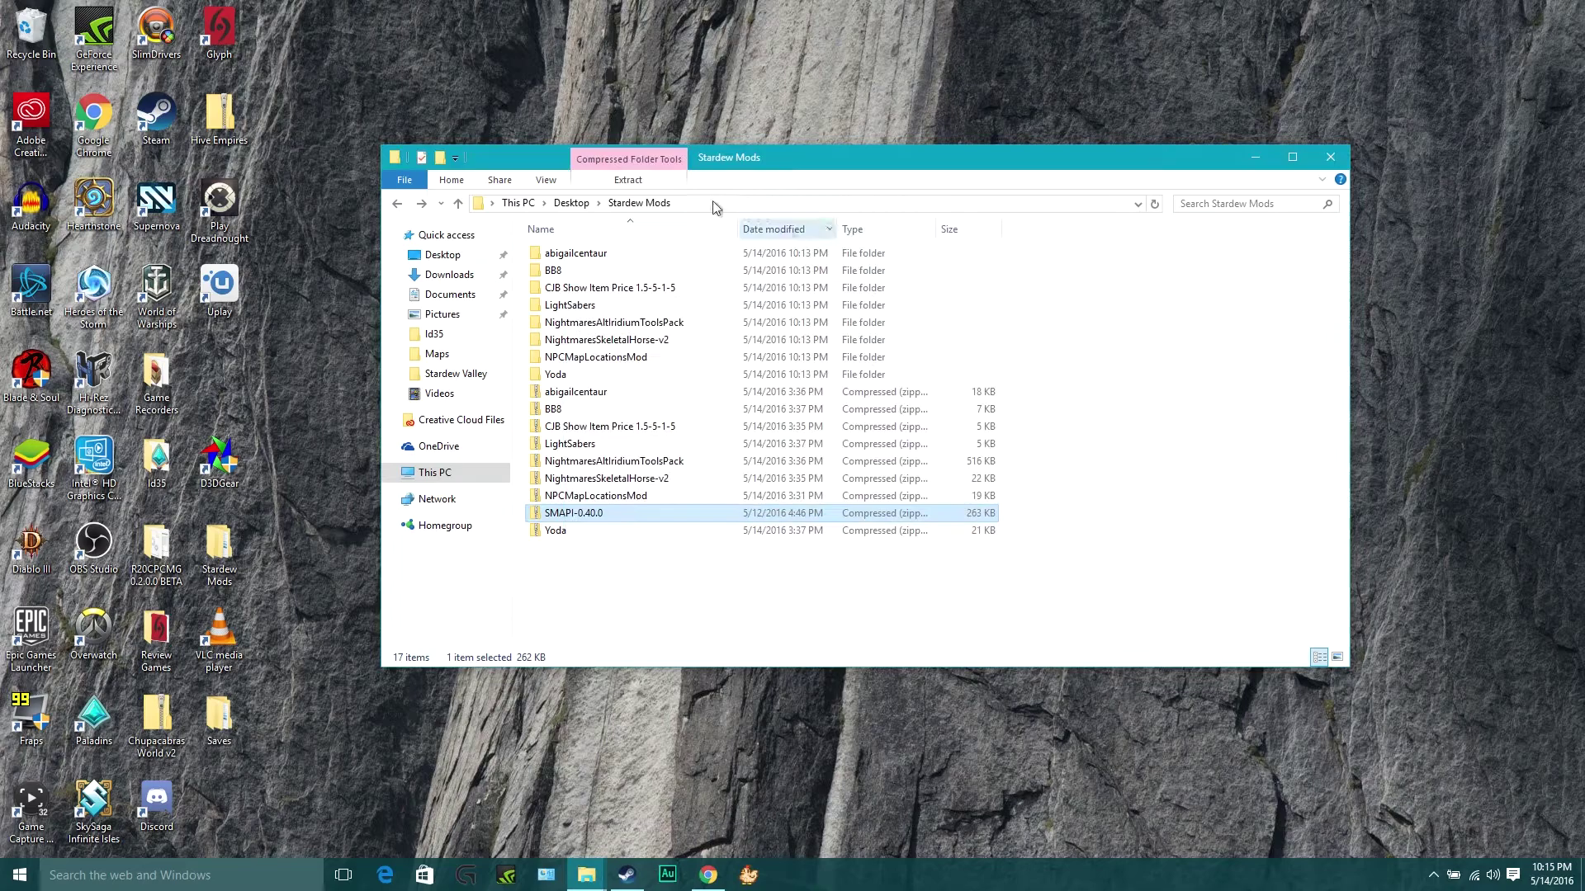
{"action": "double_click", "coordinate": [631, 376]}
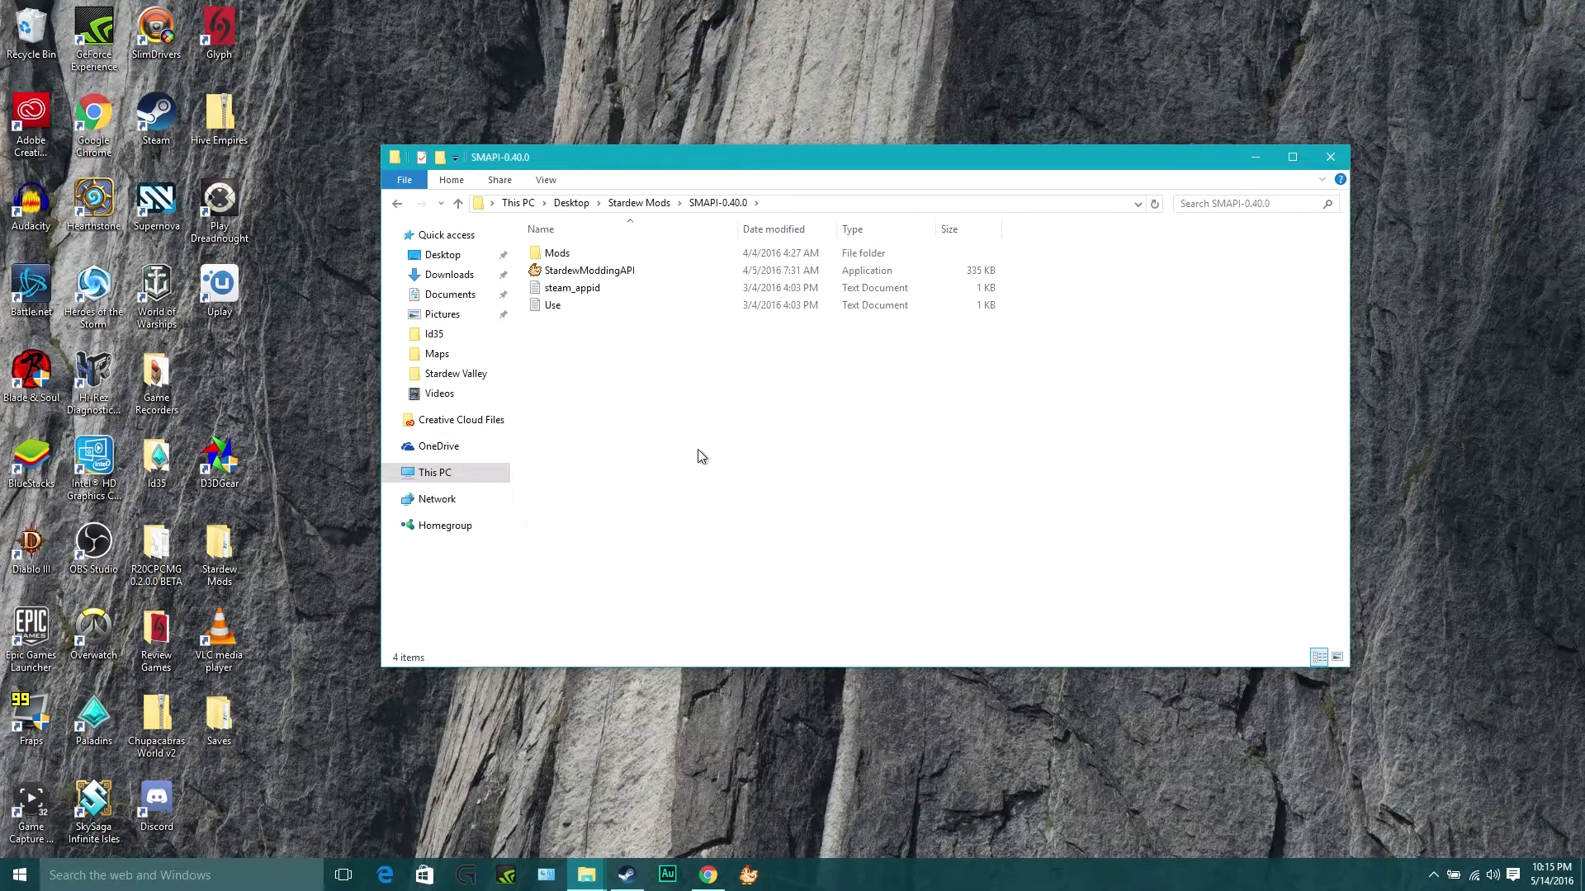
{"action": "double_click", "coordinate": [642, 259]}
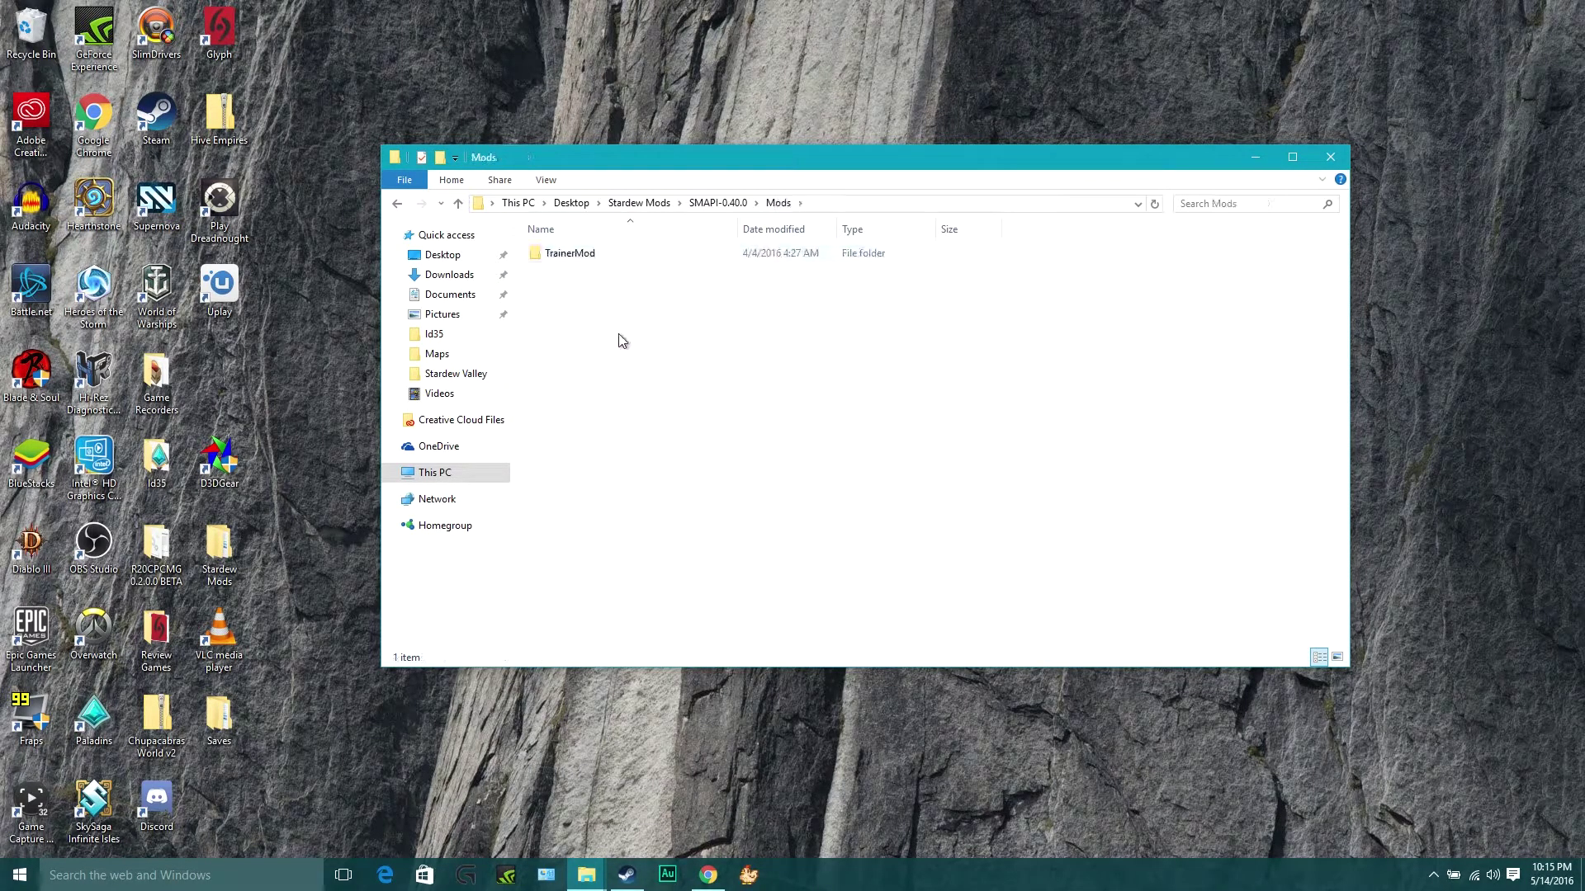
{"action": "left_click", "coordinate": [577, 257]}
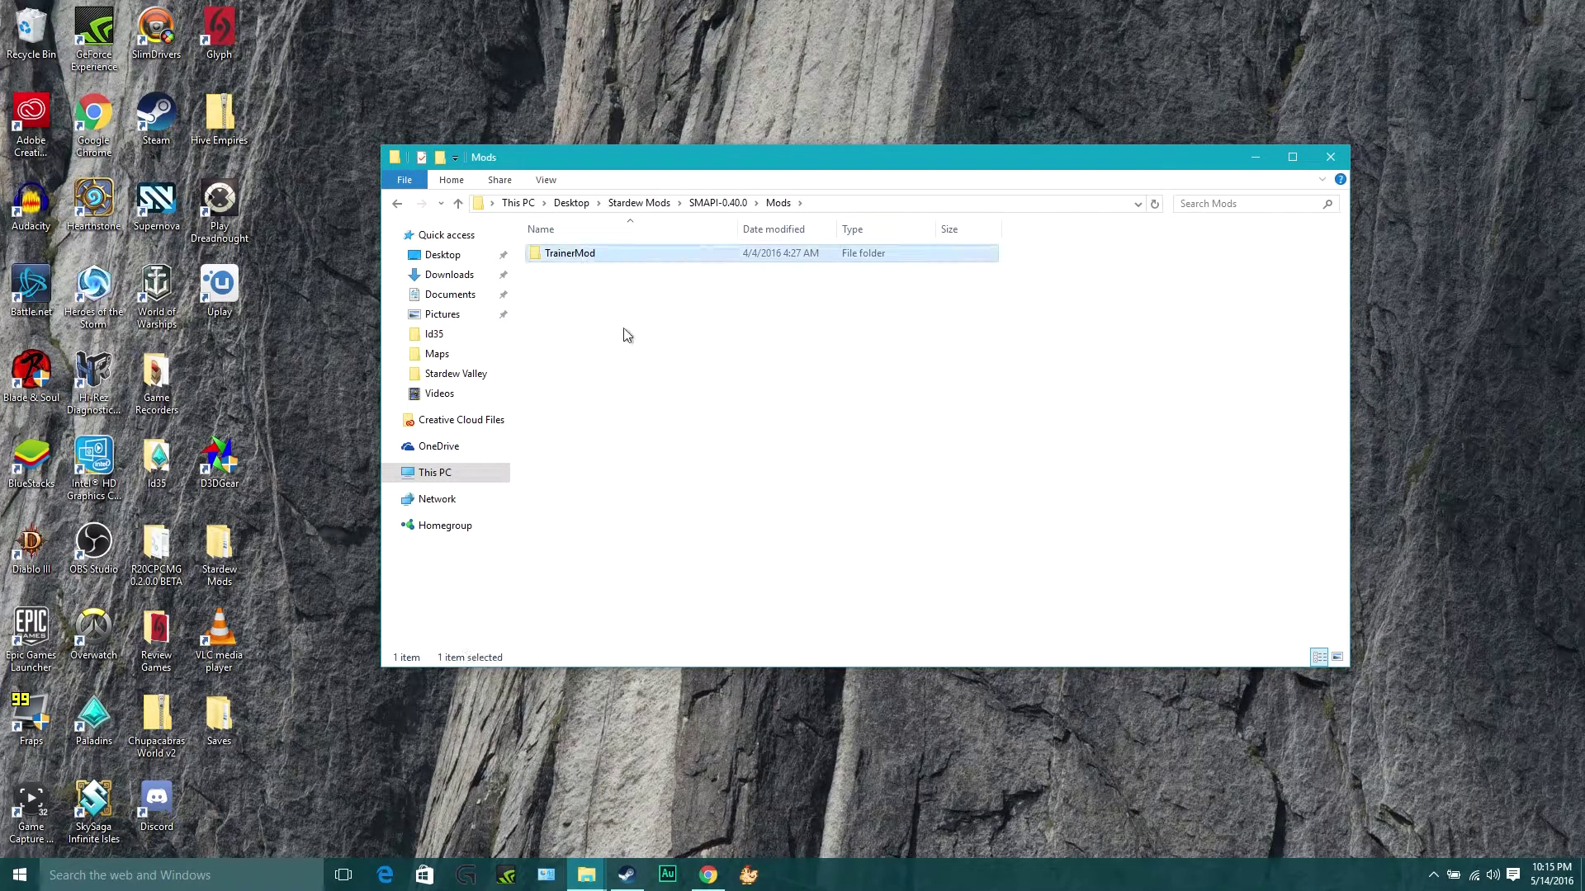
{"action": "left_click", "coordinate": [397, 203]}
{"action": "left_click", "coordinate": [636, 276]}
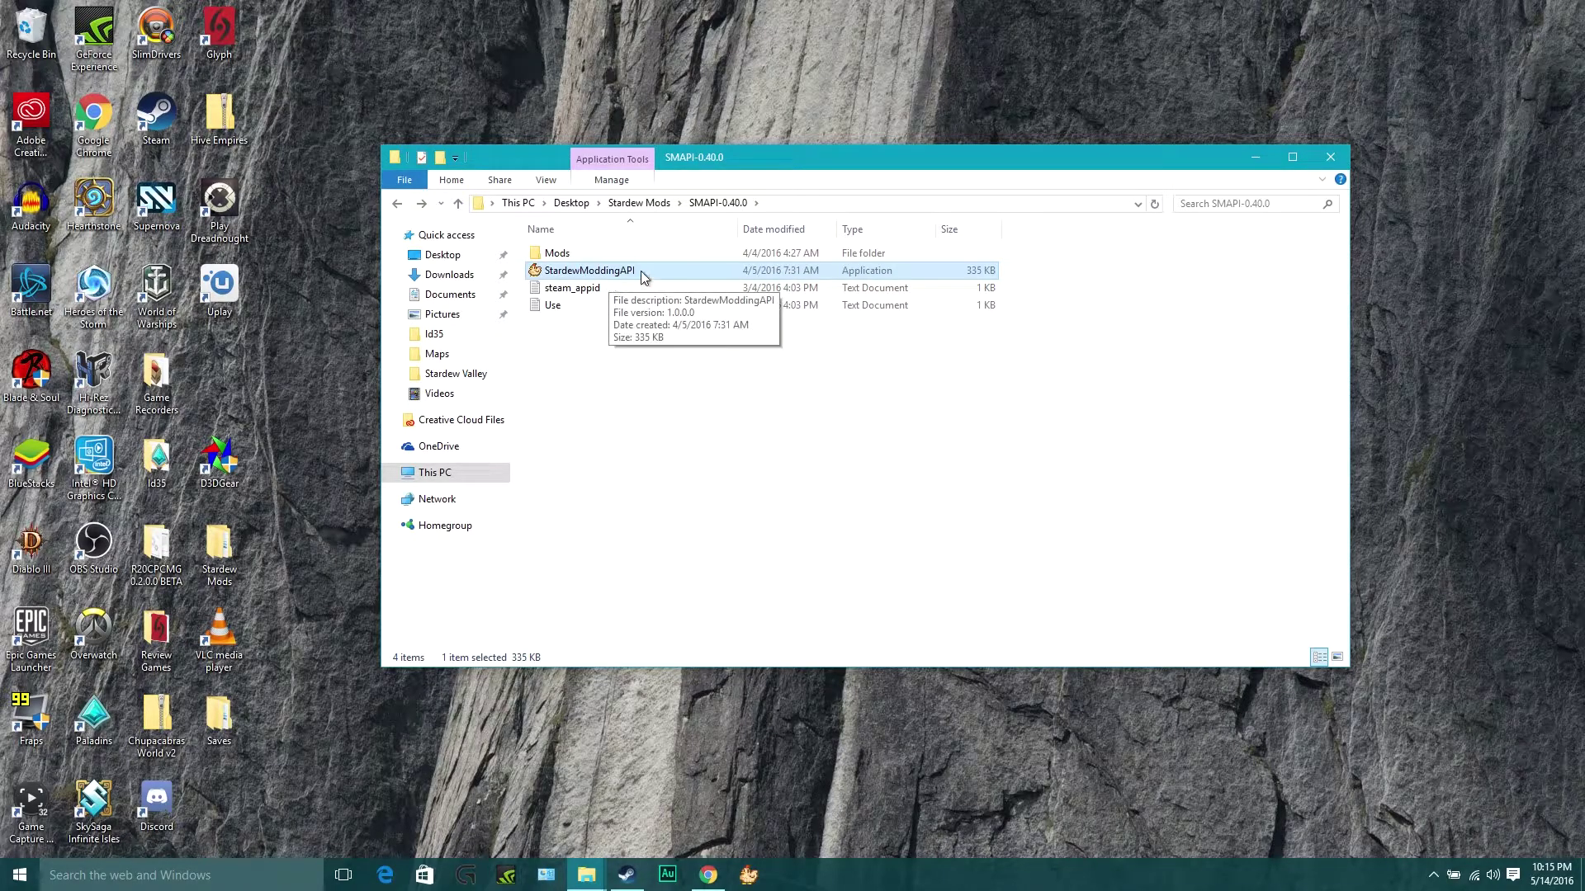
{"action": "left_click", "coordinate": [584, 289]}
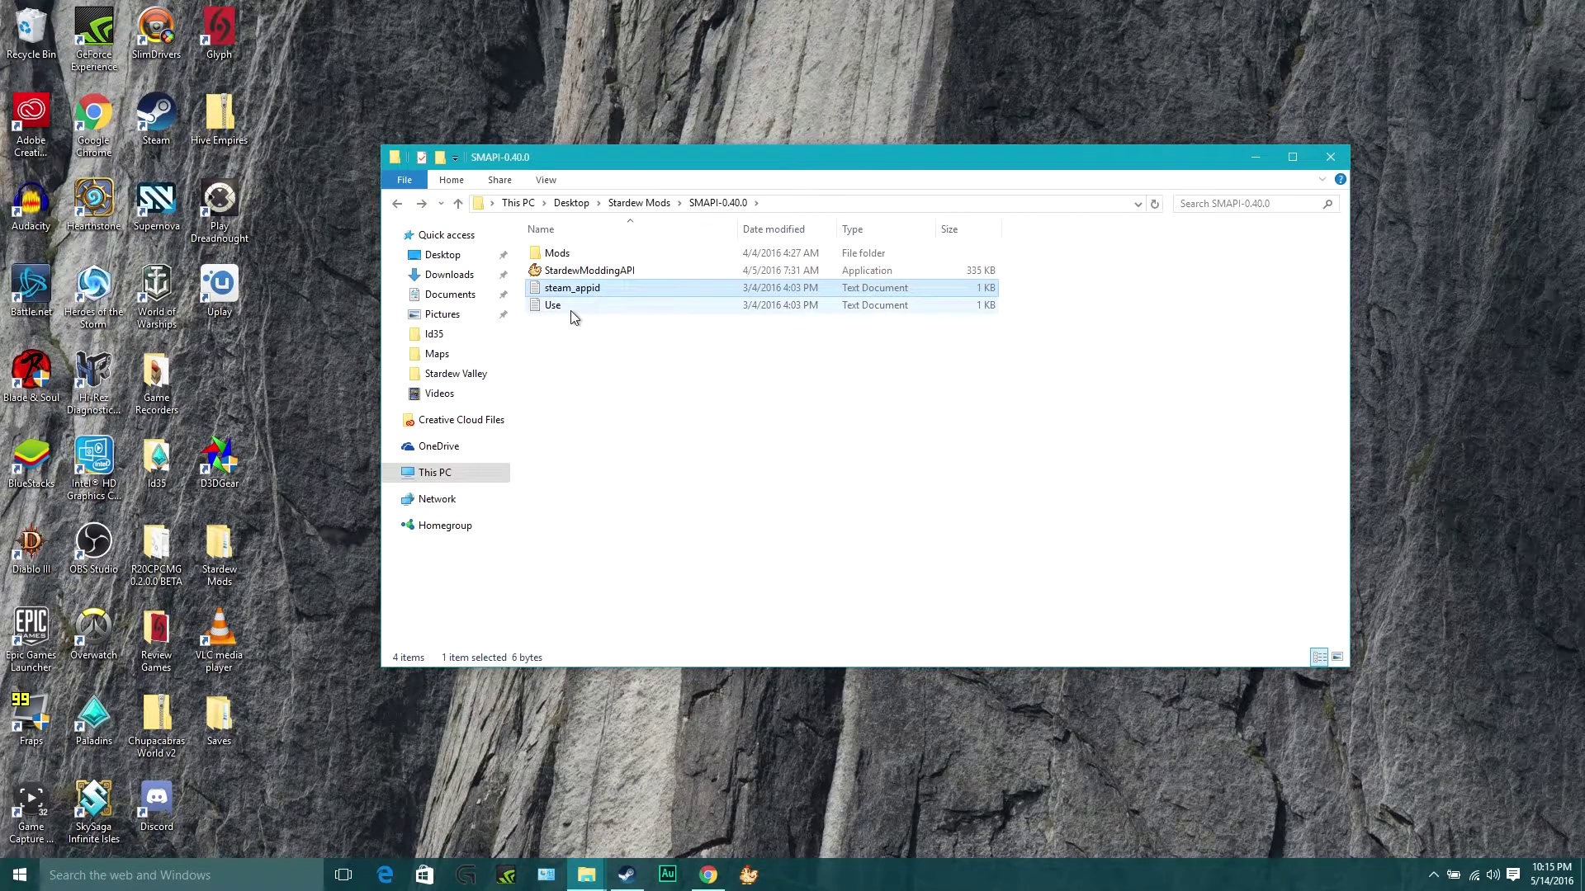
{"action": "left_click", "coordinate": [738, 414]}
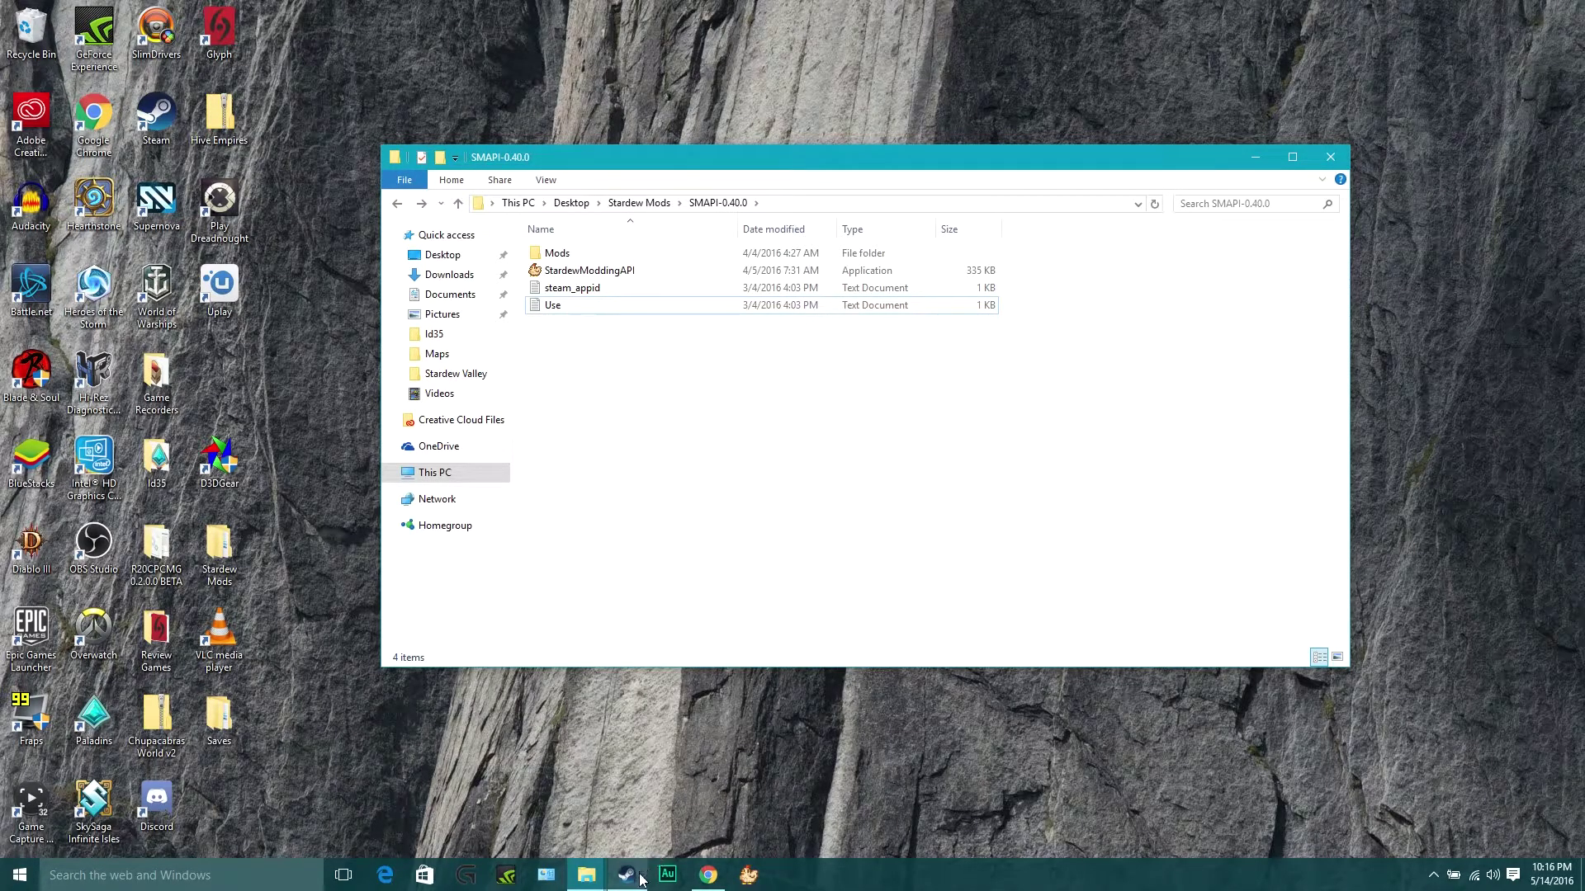
Bring the Steam library window to the front
{"action": "mouse_move", "coordinate": [644, 872]}
{"action": "left_click", "coordinate": [631, 831]}
{"action": "mouse_move", "coordinate": [592, 94]}
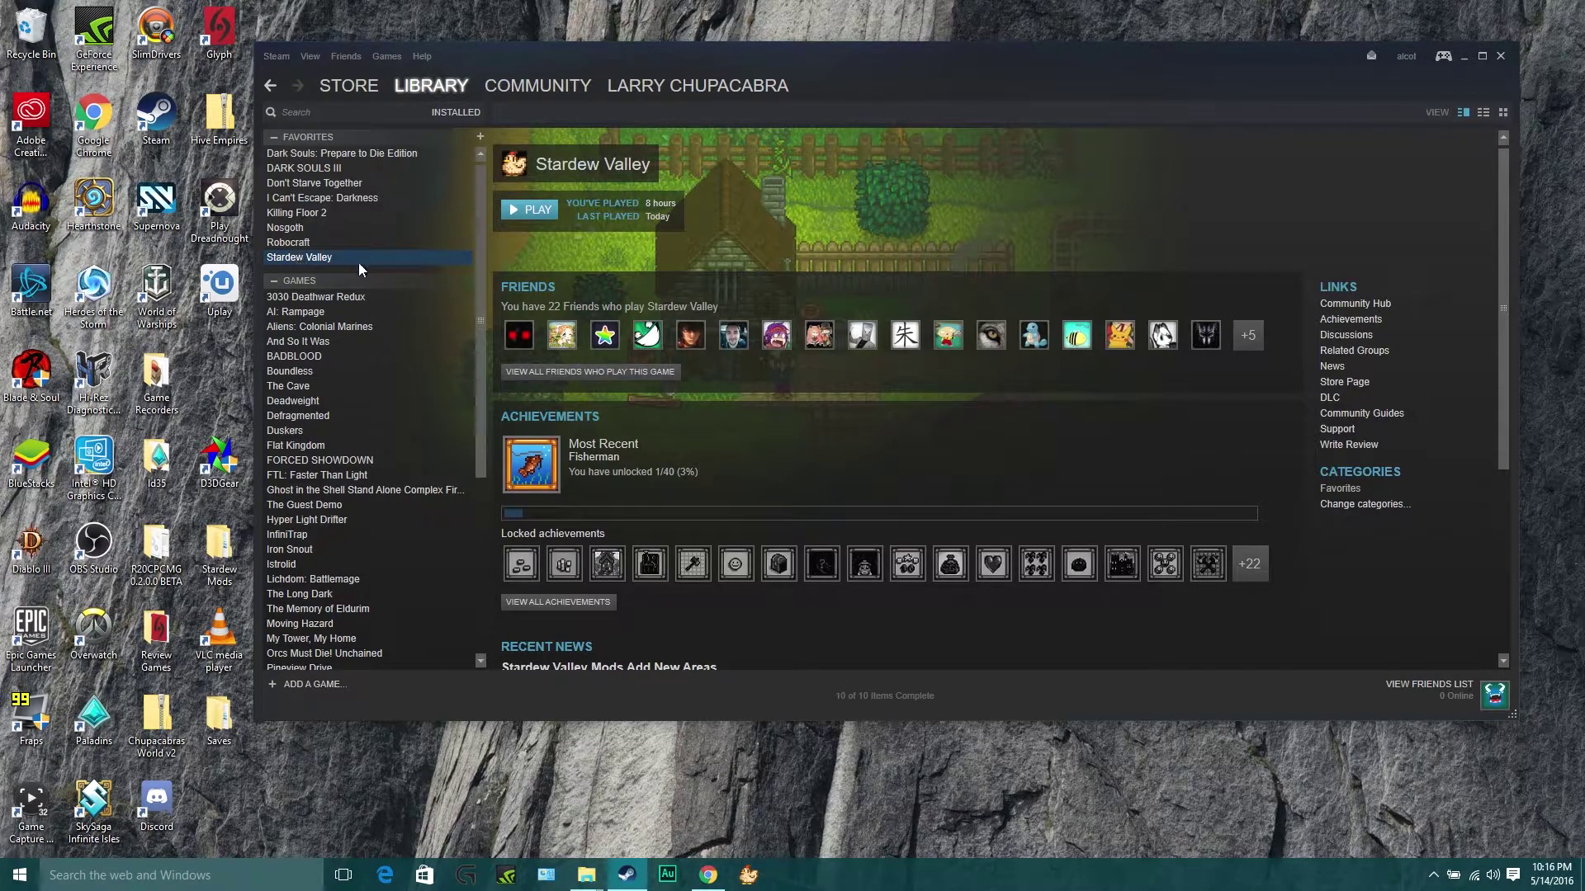
Open Backup Game Files for Stardew Valley, look through the dialog, then cancel it
{"action": "right_click", "coordinate": [379, 257]}
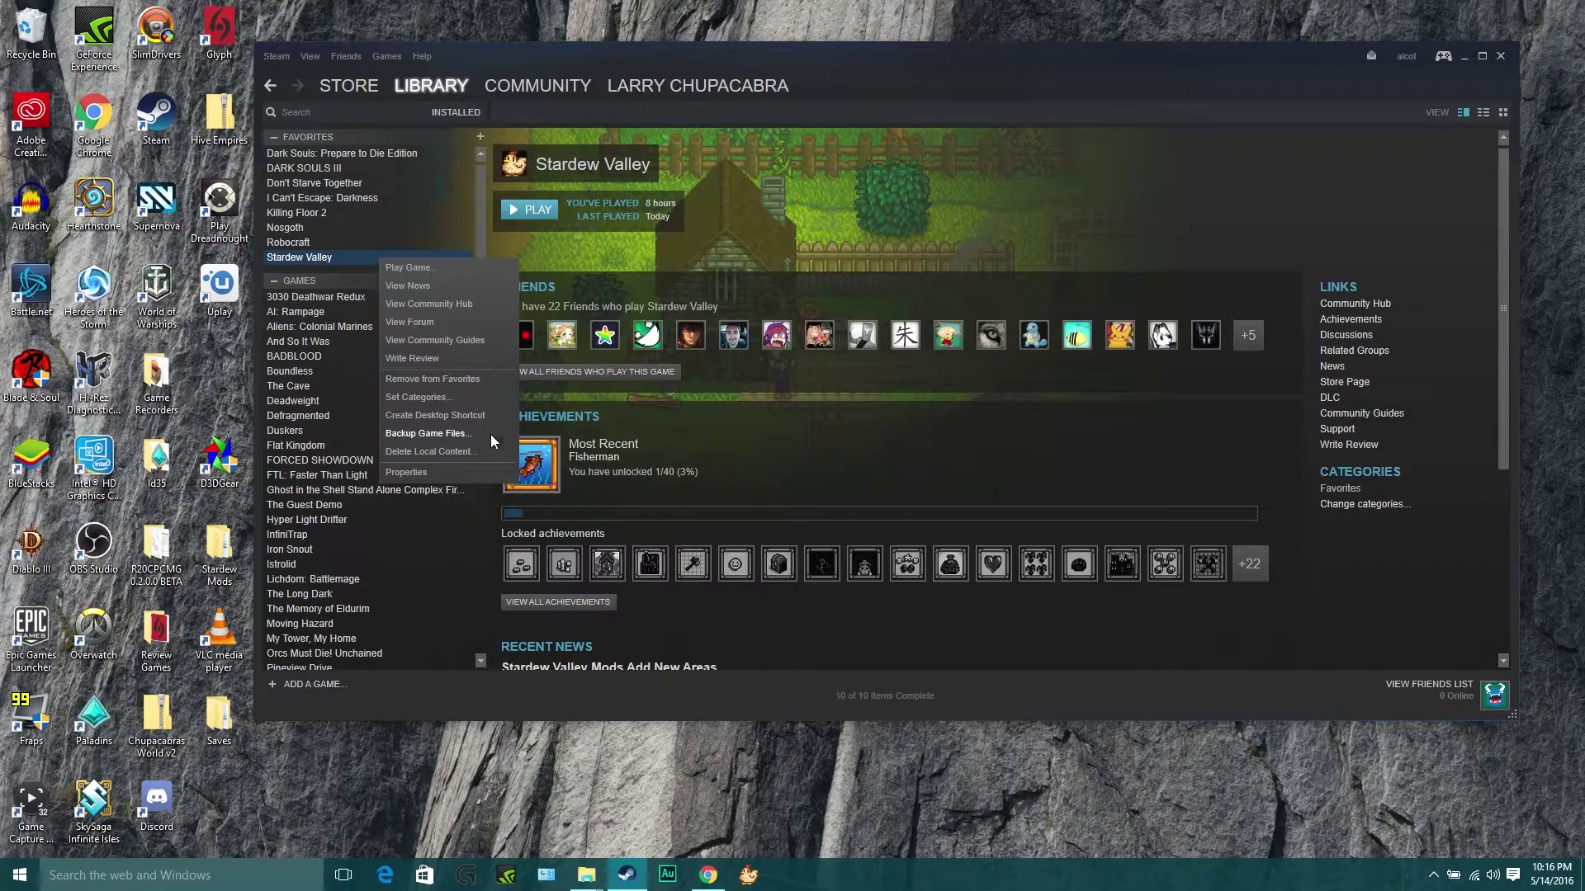
{"action": "left_click", "coordinate": [440, 436]}
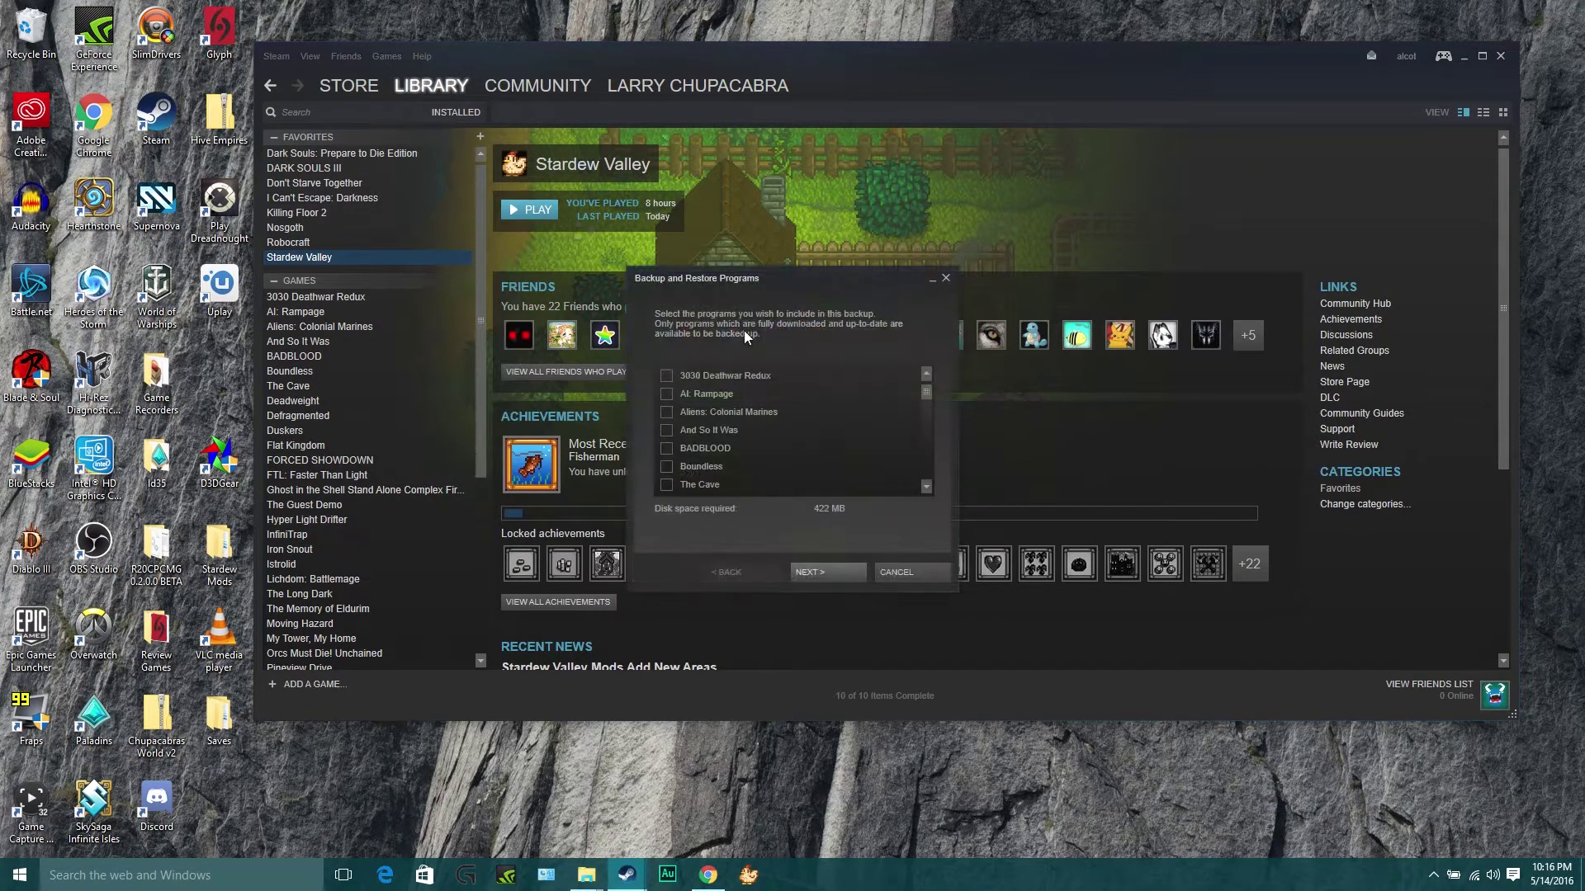
{"action": "left_click_drag", "start_coordinate": [775, 286], "coordinate": [880, 175]}
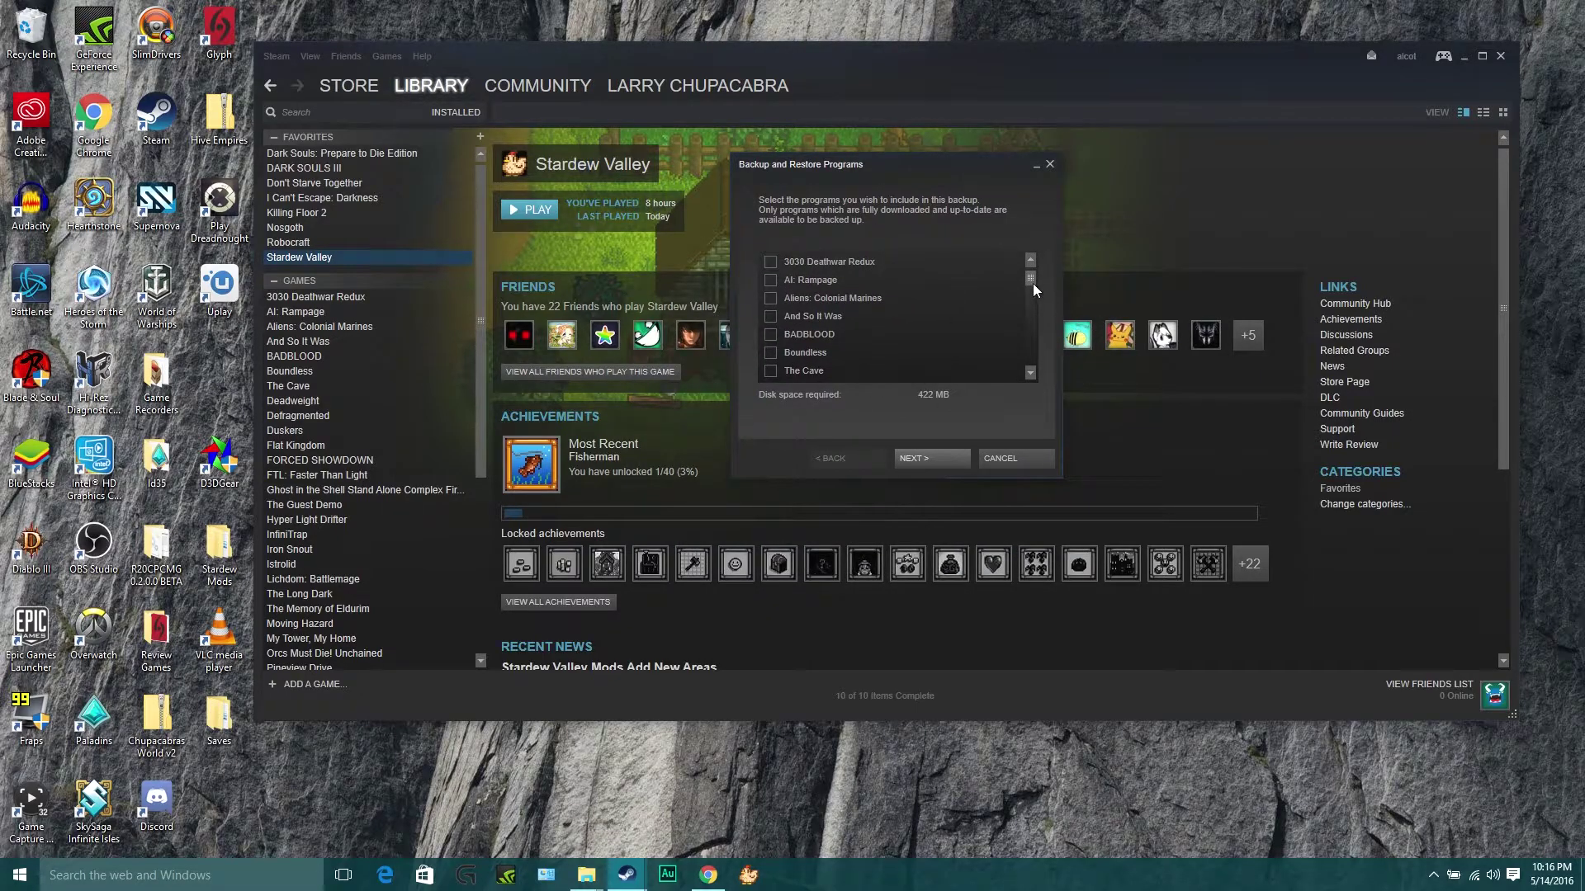
{"action": "left_click_drag", "start_coordinate": [1033, 284], "coordinate": [1030, 350]}
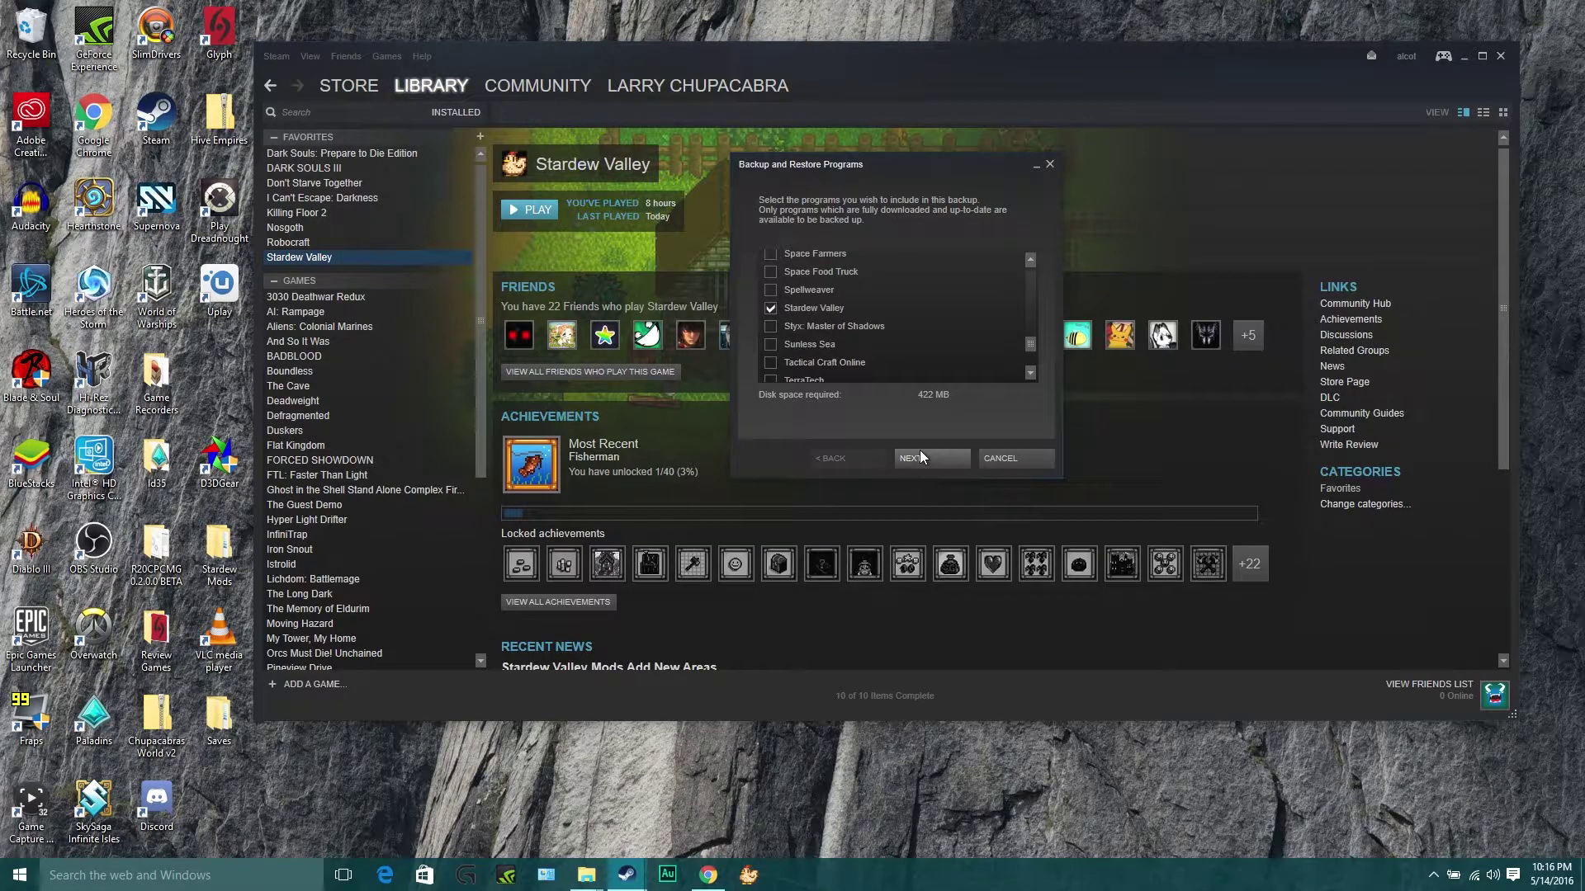
{"action": "left_click", "coordinate": [1012, 461]}
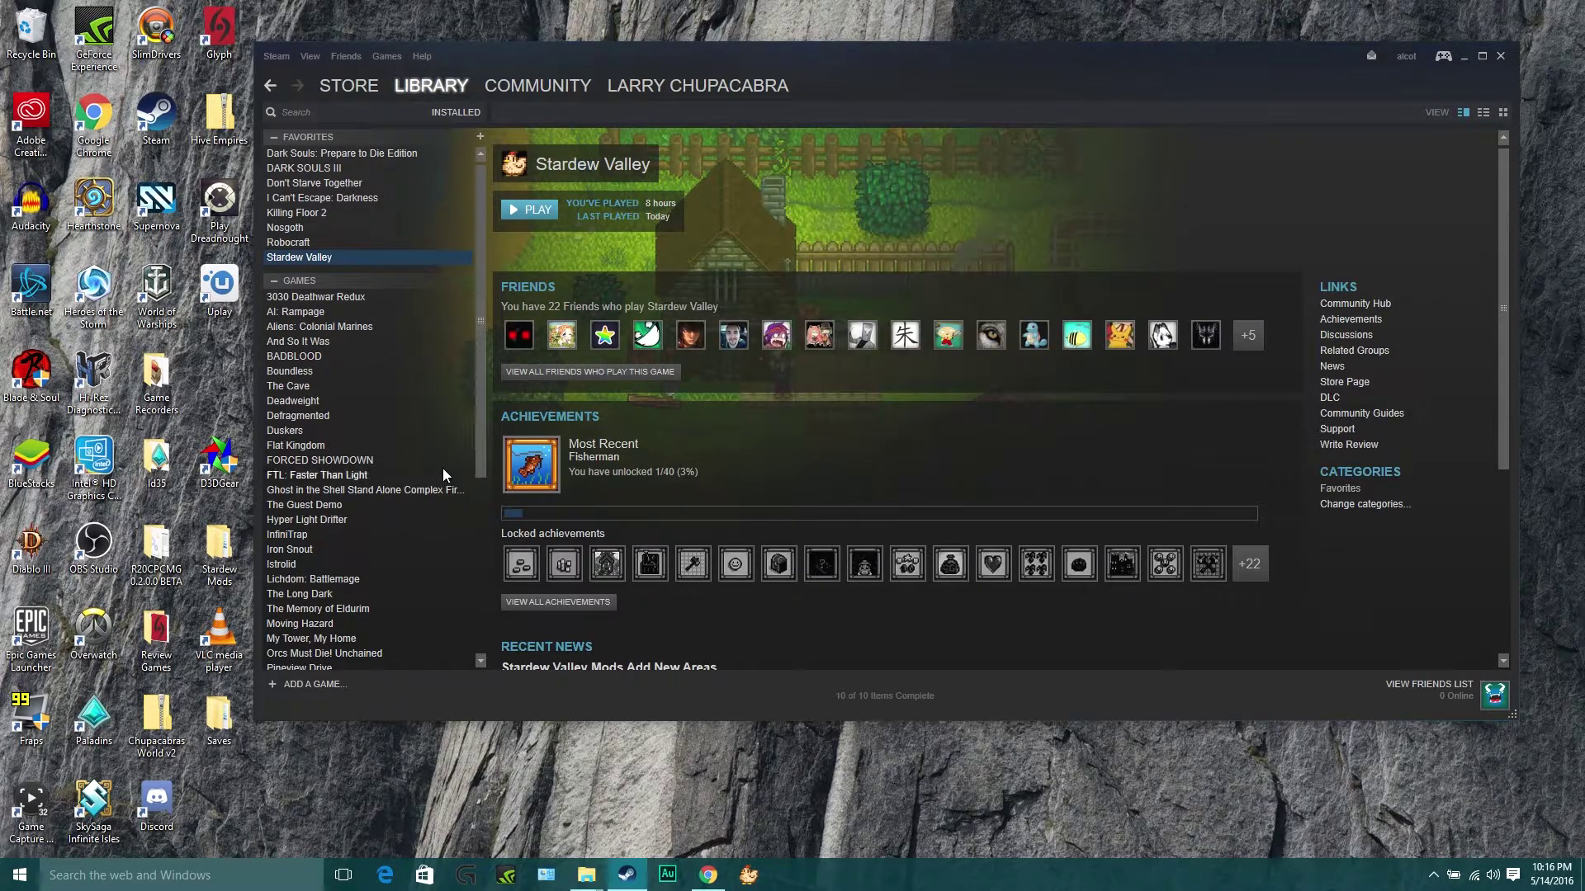
Open the Roaming app data folder via %appdata% from Windows search
{"action": "left_click", "coordinate": [198, 873]}
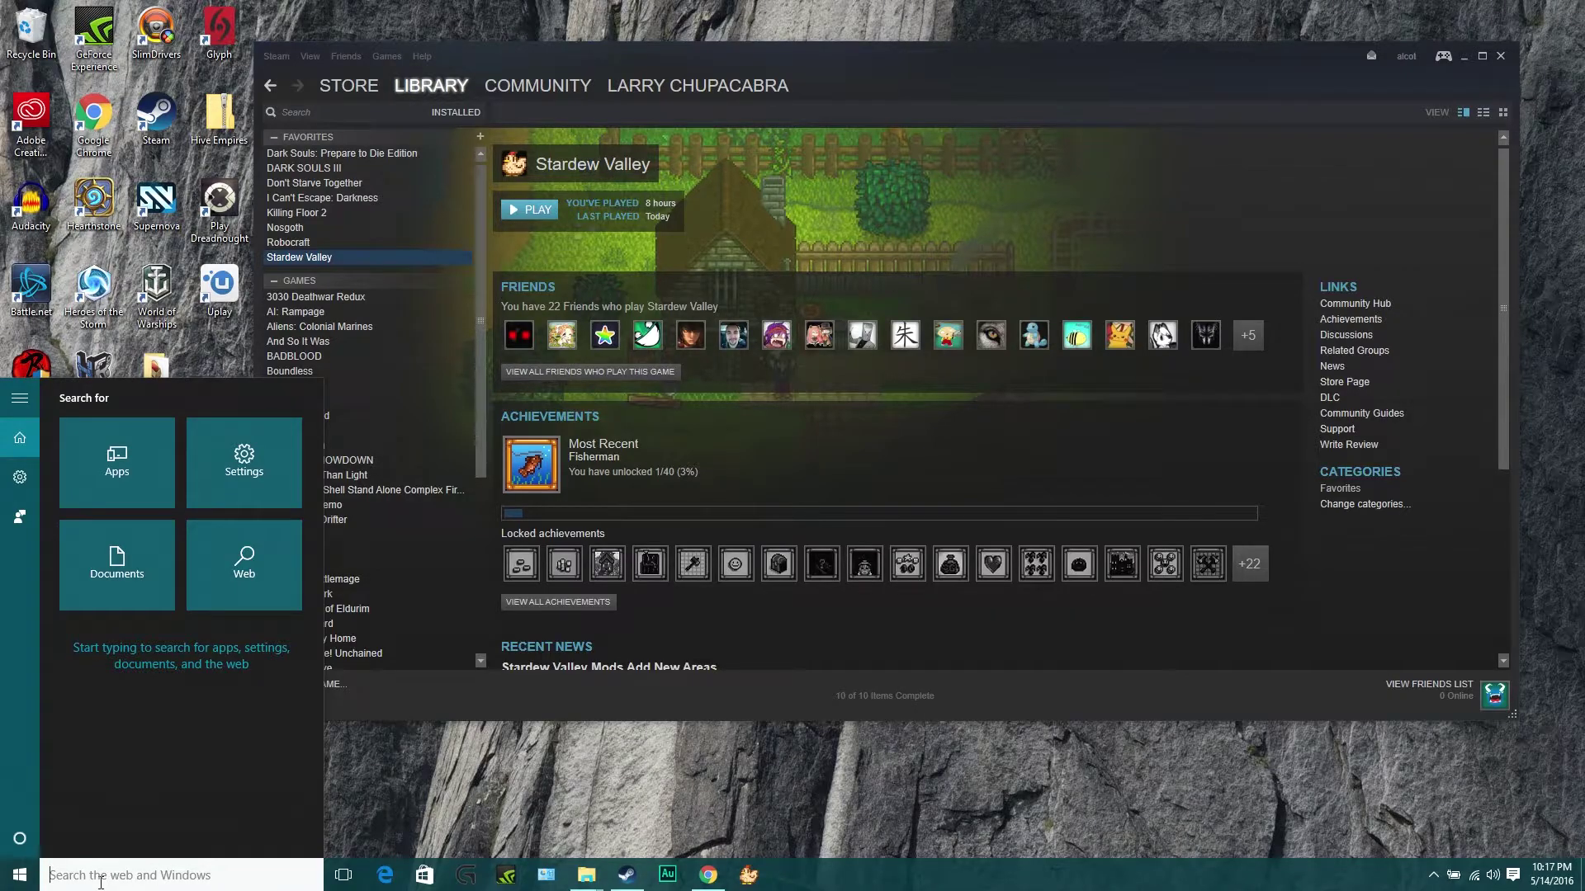
{"action": "type", "text": "%a"}
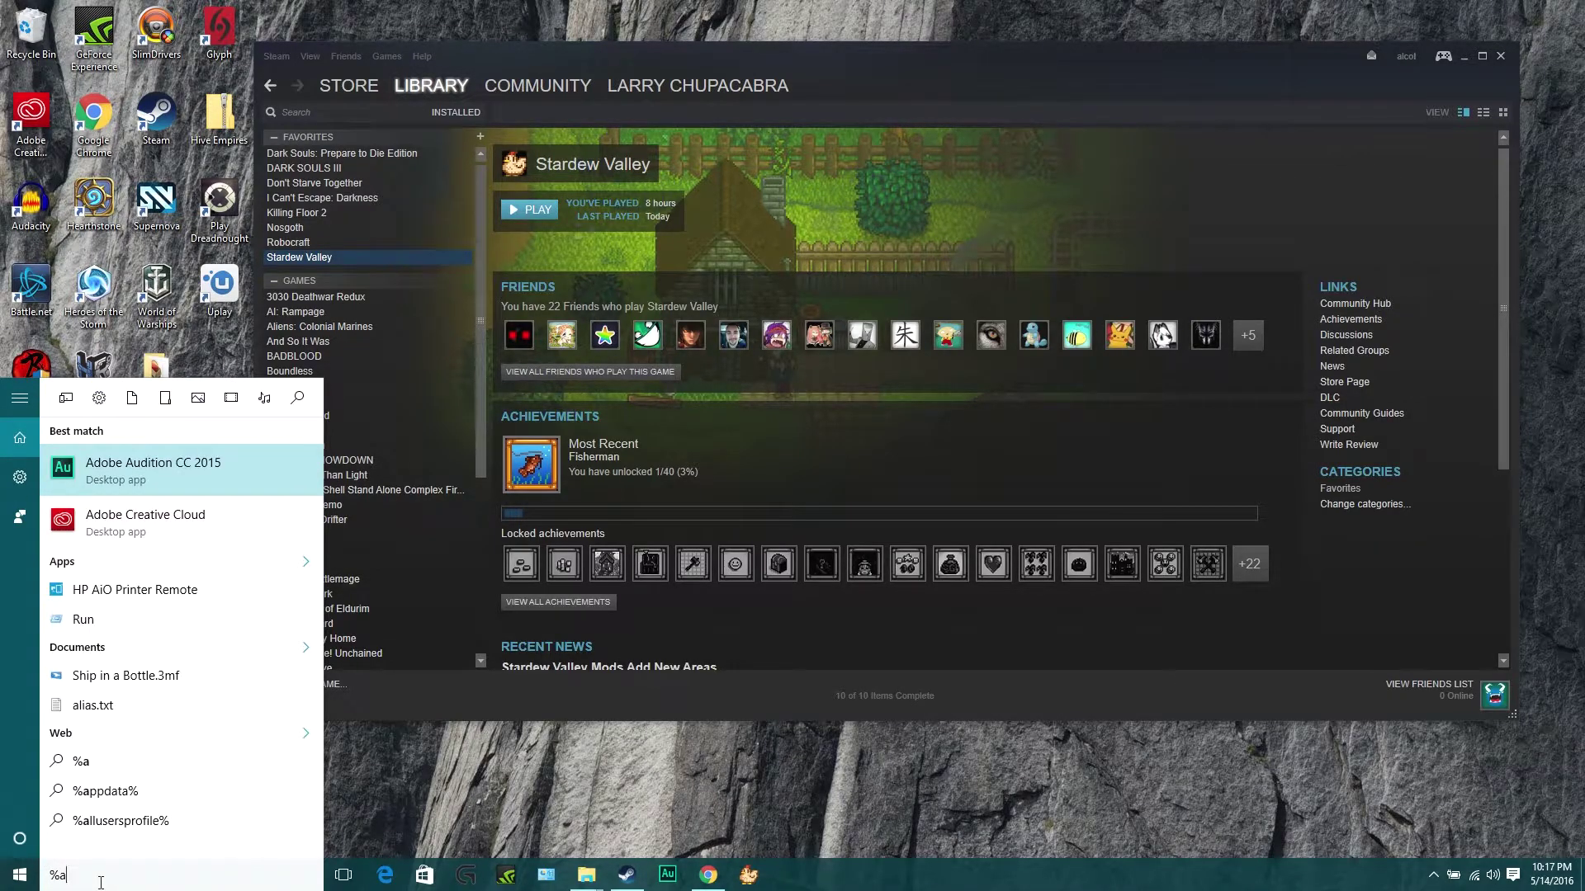
{"action": "type", "text": "ppdata"}
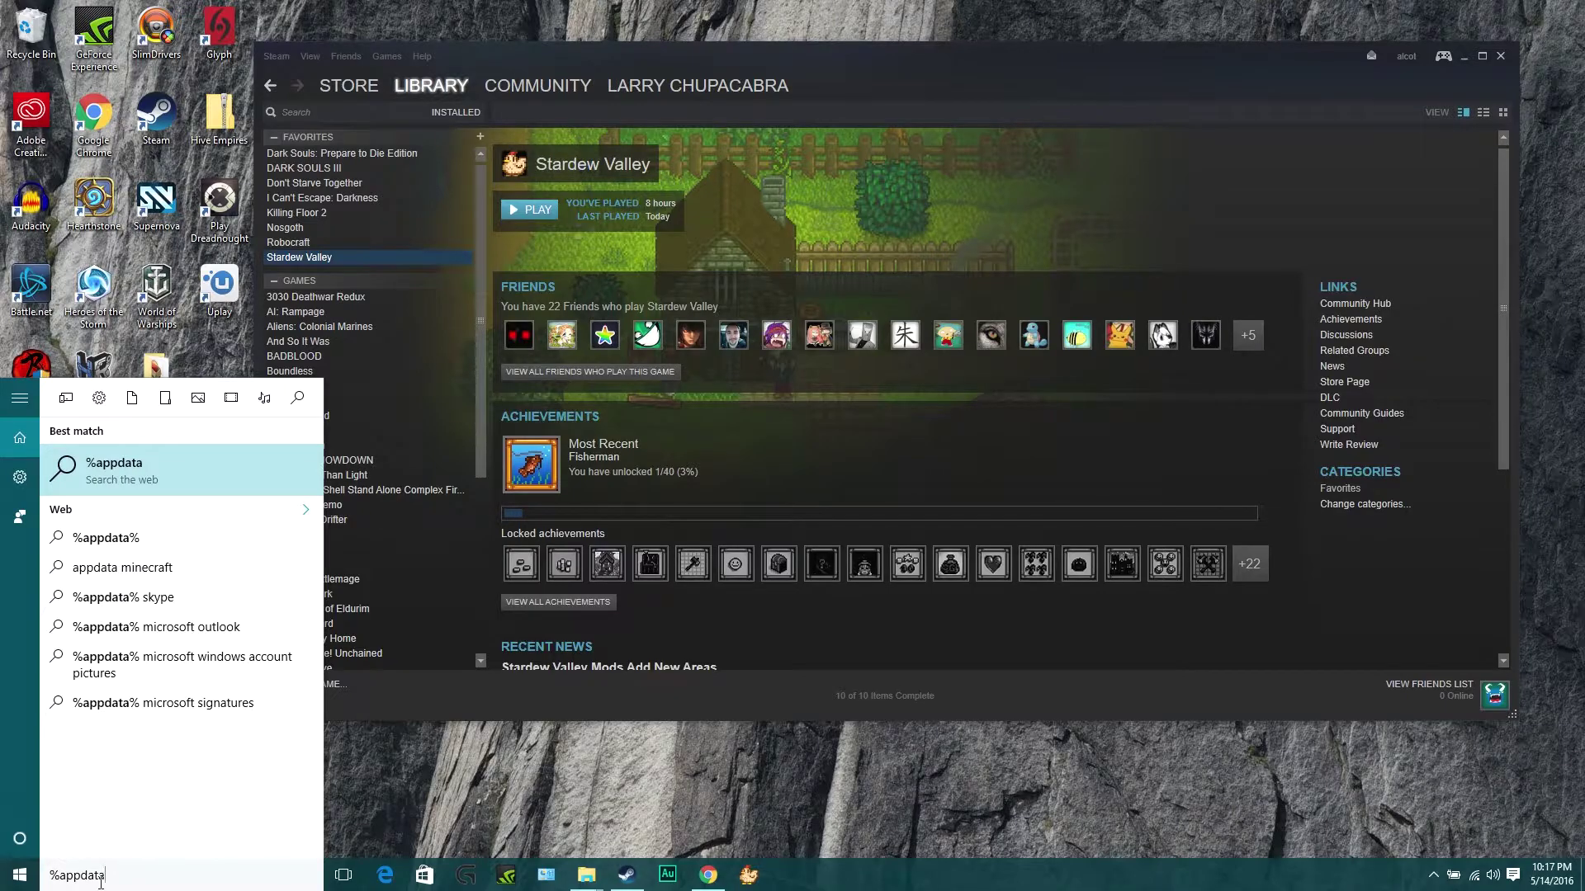
{"action": "type", "text": "%"}
{"action": "key", "text": "Return"}
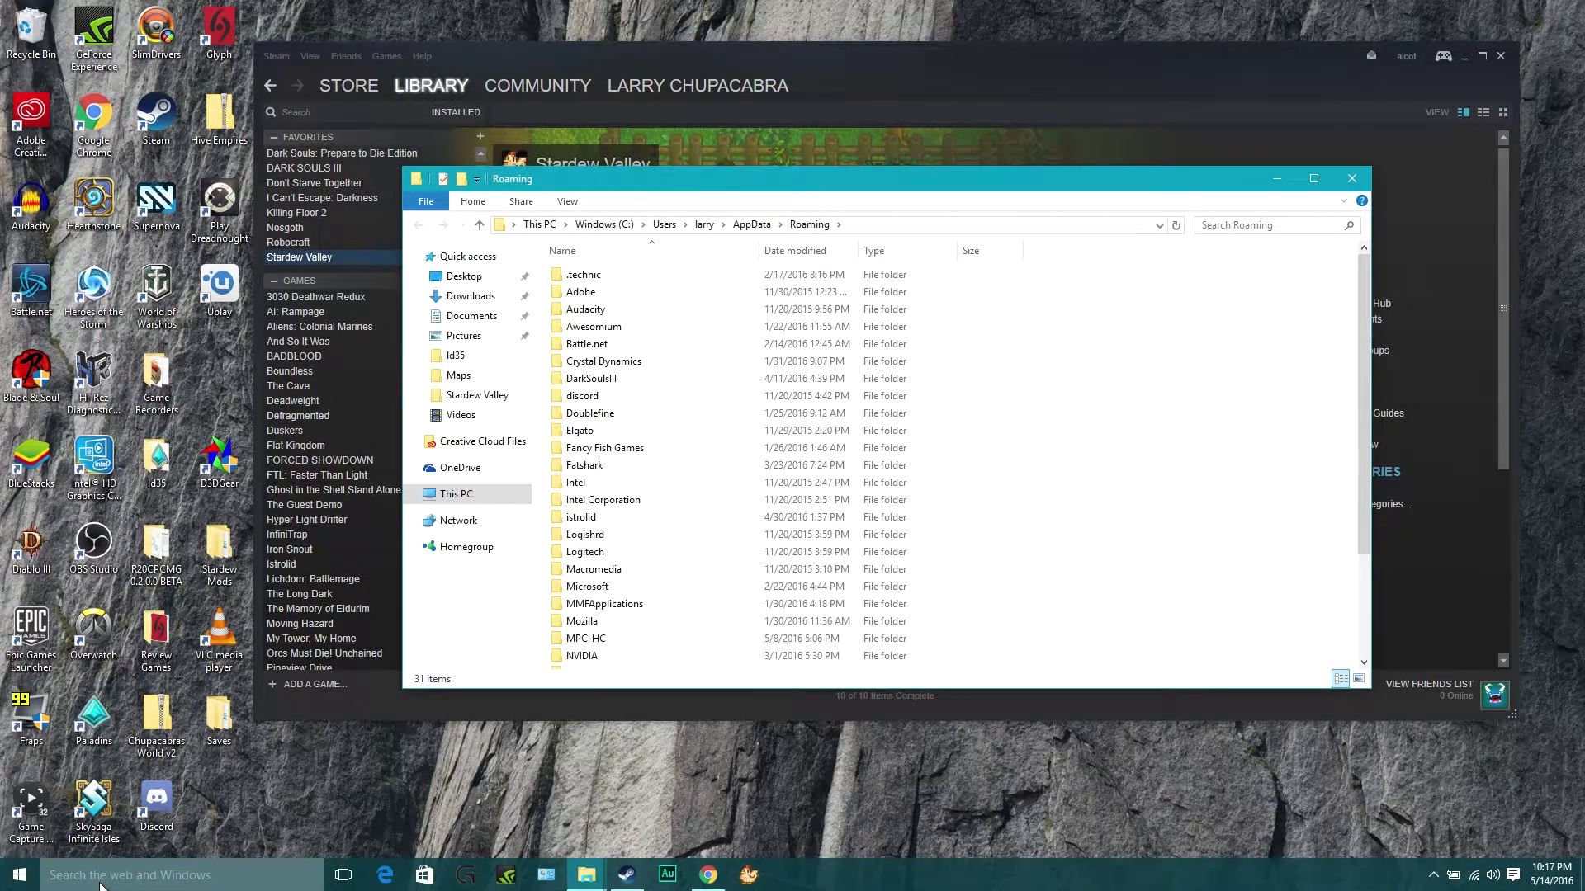
{"action": "left_click", "coordinate": [751, 225]}
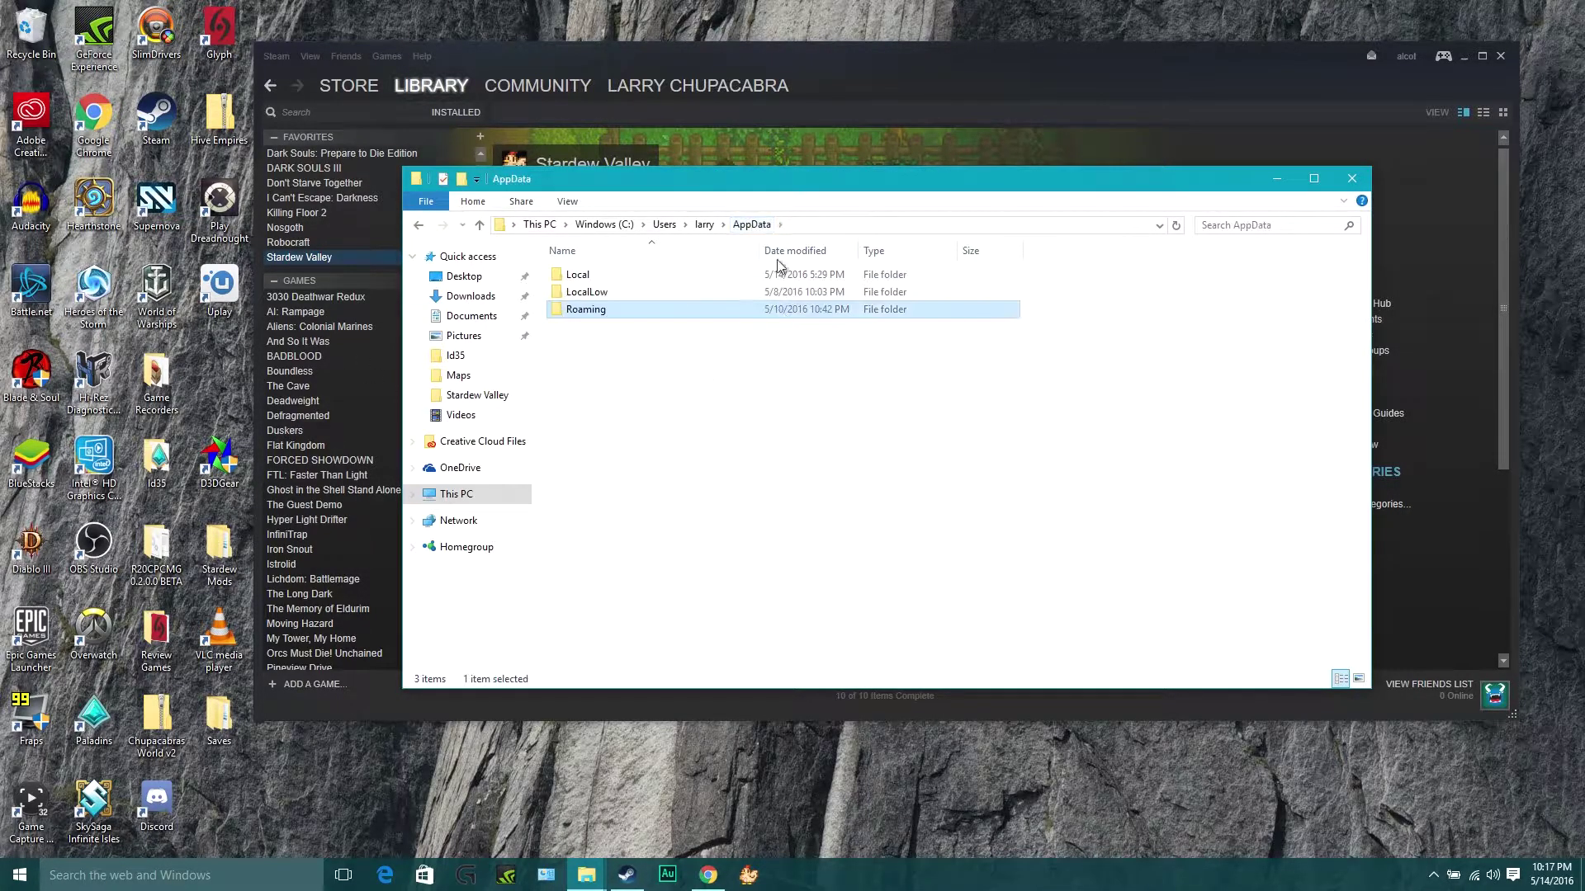
{"action": "double_click", "coordinate": [586, 311]}
{"action": "scroll", "coordinate": [780, 450], "scroll_direction": "down", "scroll_amount": 3}
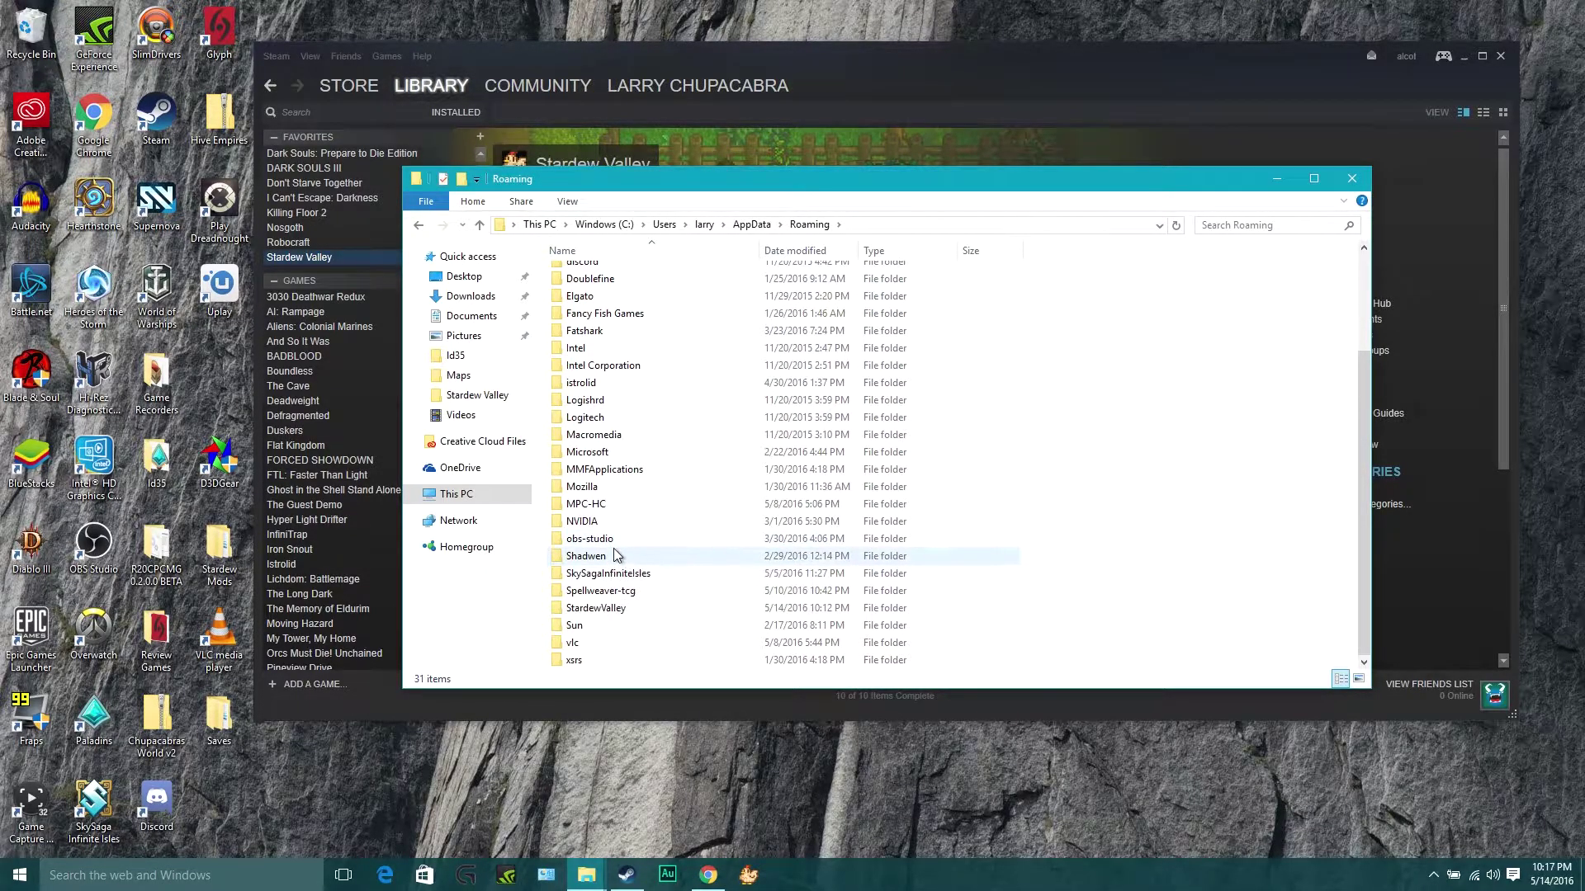
Open StardewValley\Saves and look over its two save folders
{"action": "double_click", "coordinate": [622, 613]}
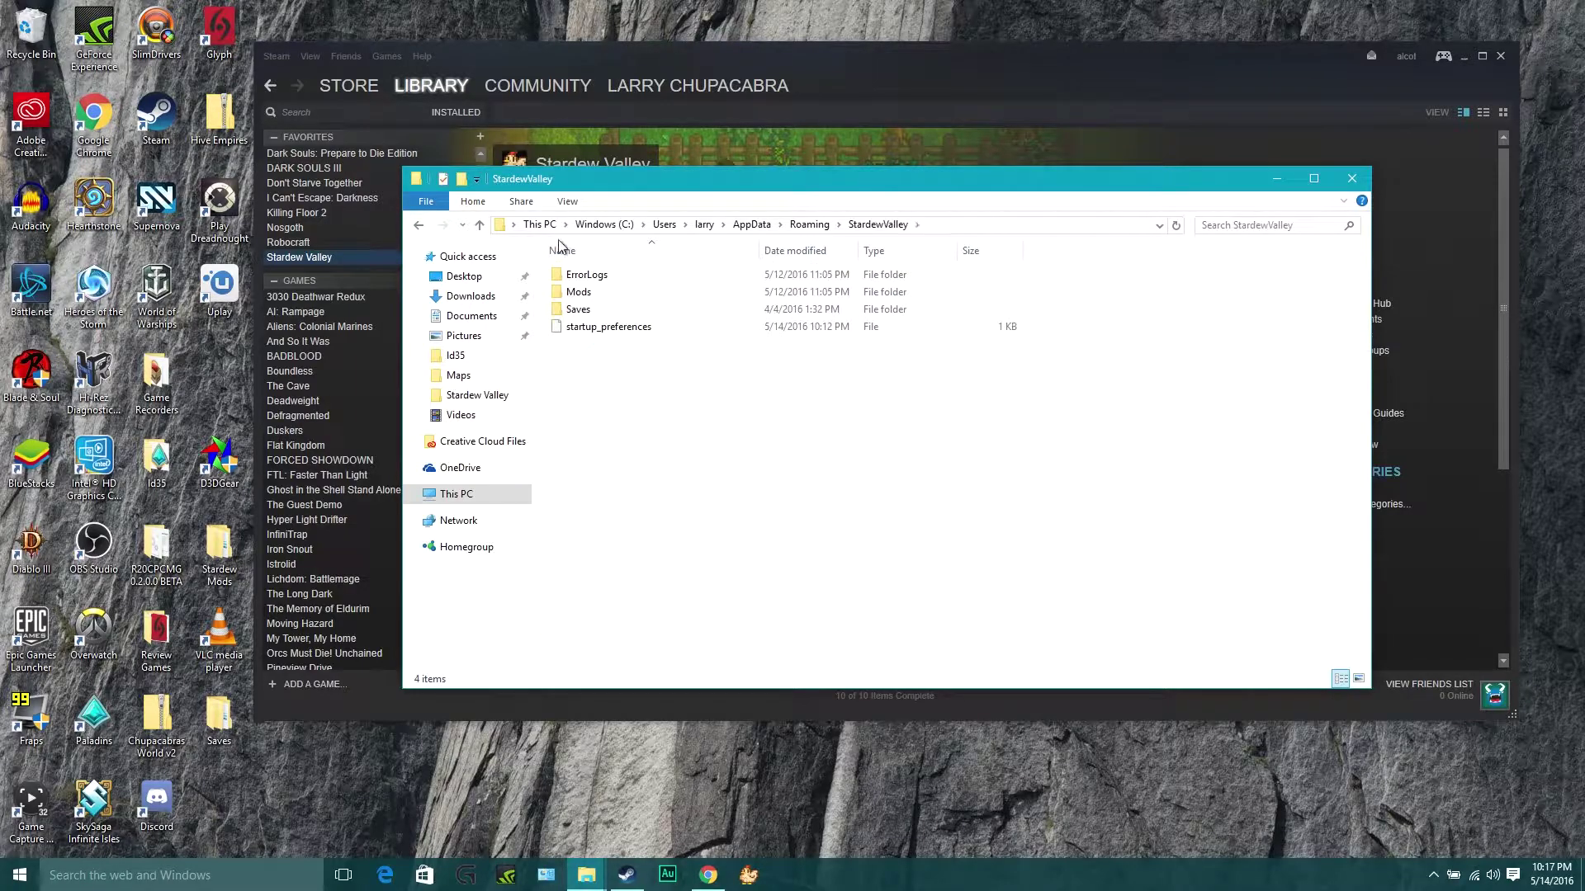
{"action": "left_click", "coordinate": [596, 312]}
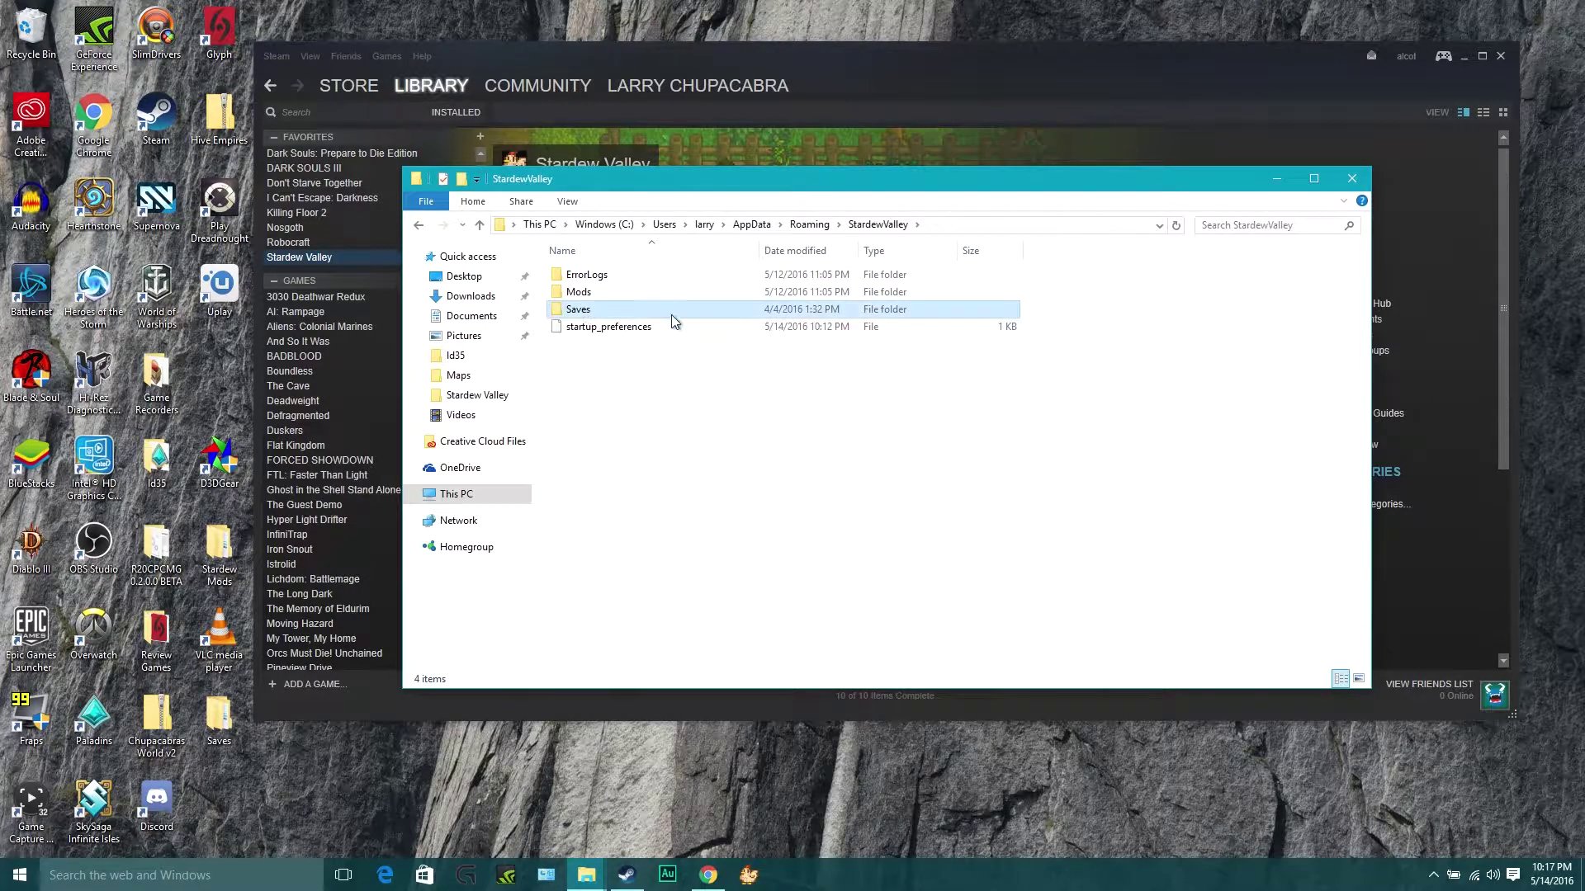
{"action": "double_click", "coordinate": [609, 312]}
{"action": "left_click", "coordinate": [609, 276]}
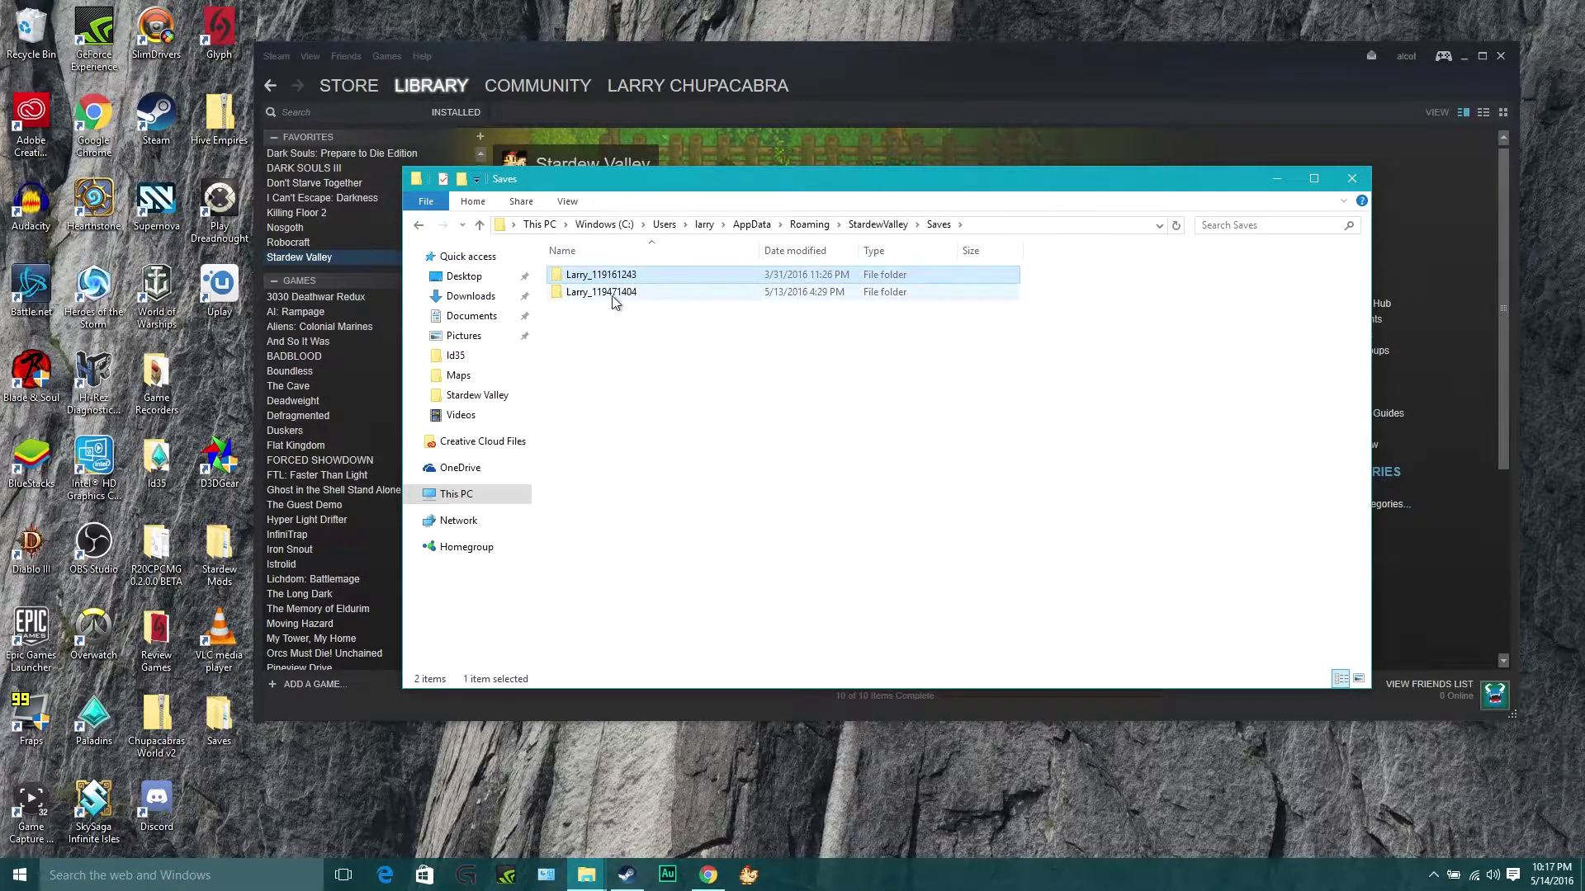
{"action": "left_click", "coordinate": [613, 296]}
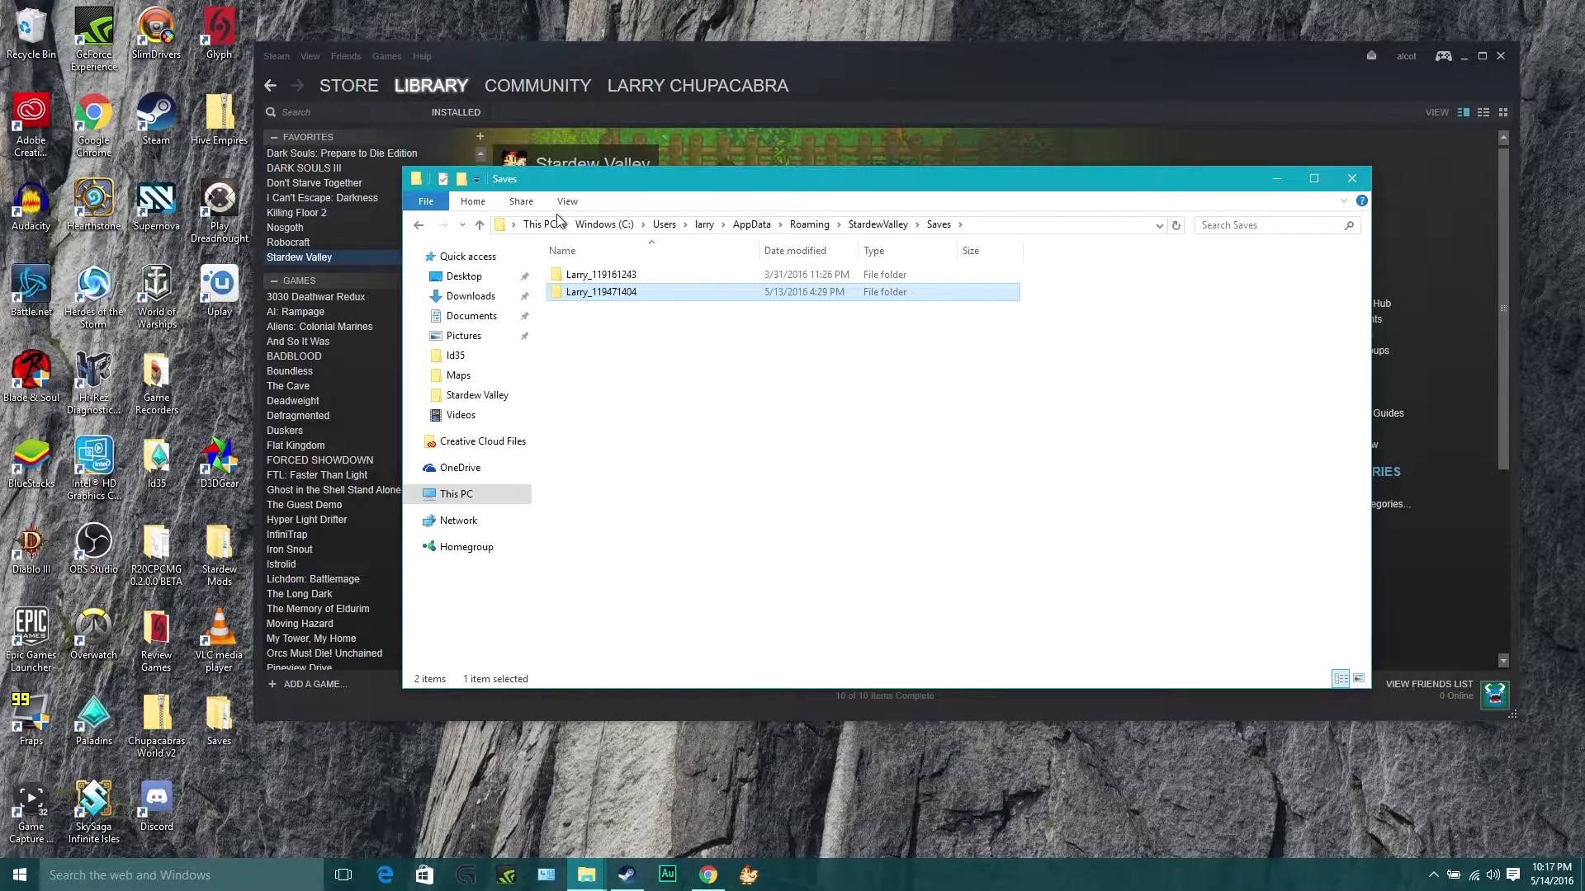
Close the Saves window and open Stardew Valley's install folder via Properties > Local Files > Browse Local Files
{"action": "left_click", "coordinate": [1345, 178]}
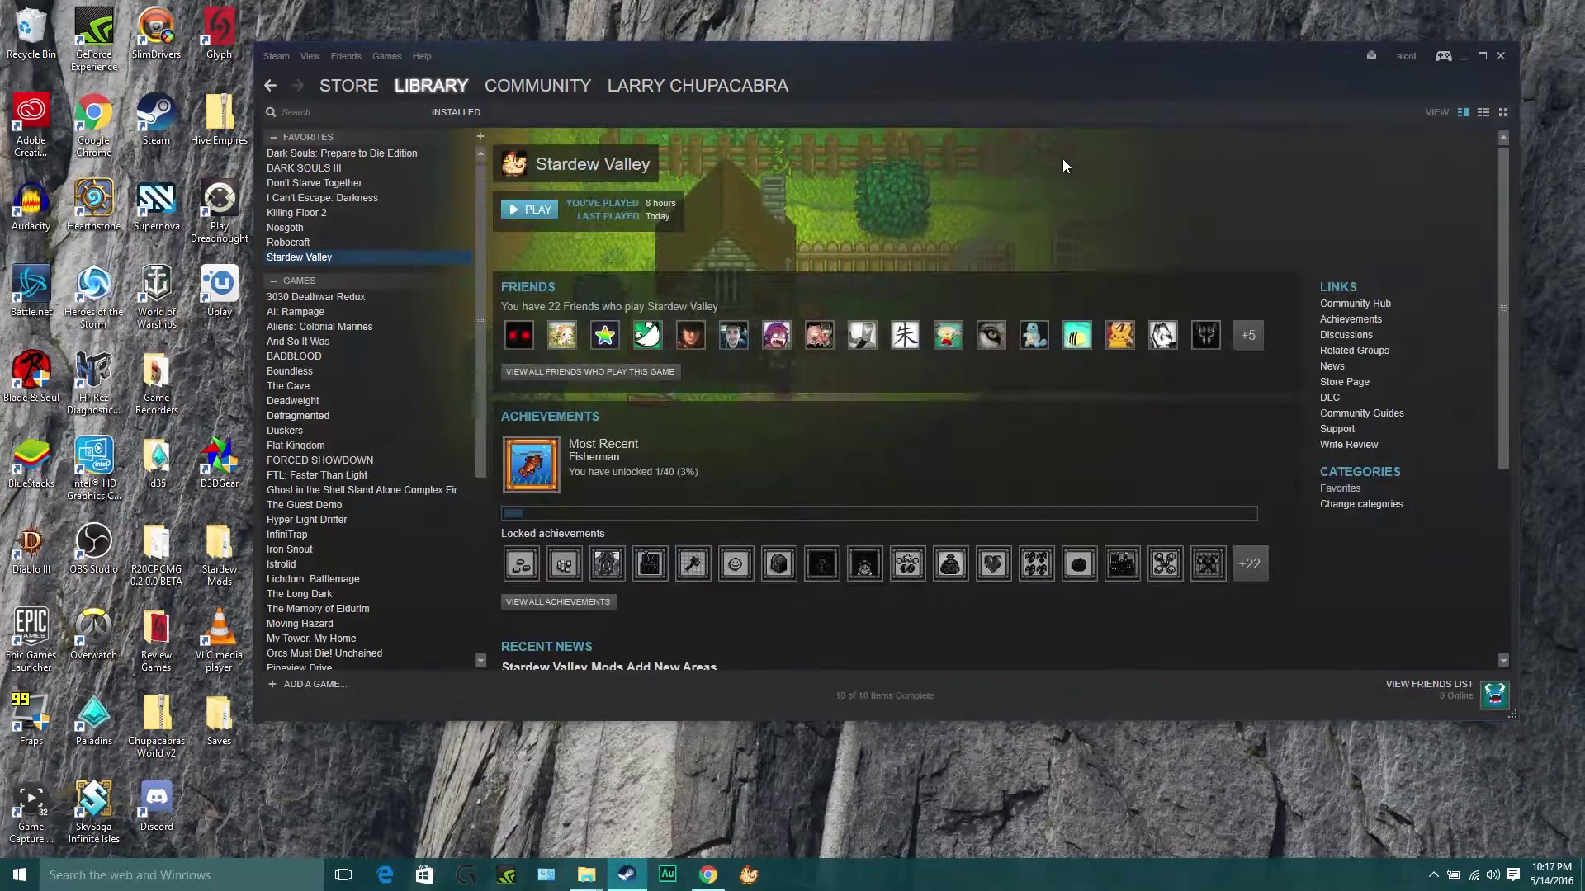
{"action": "right_click", "coordinate": [349, 256]}
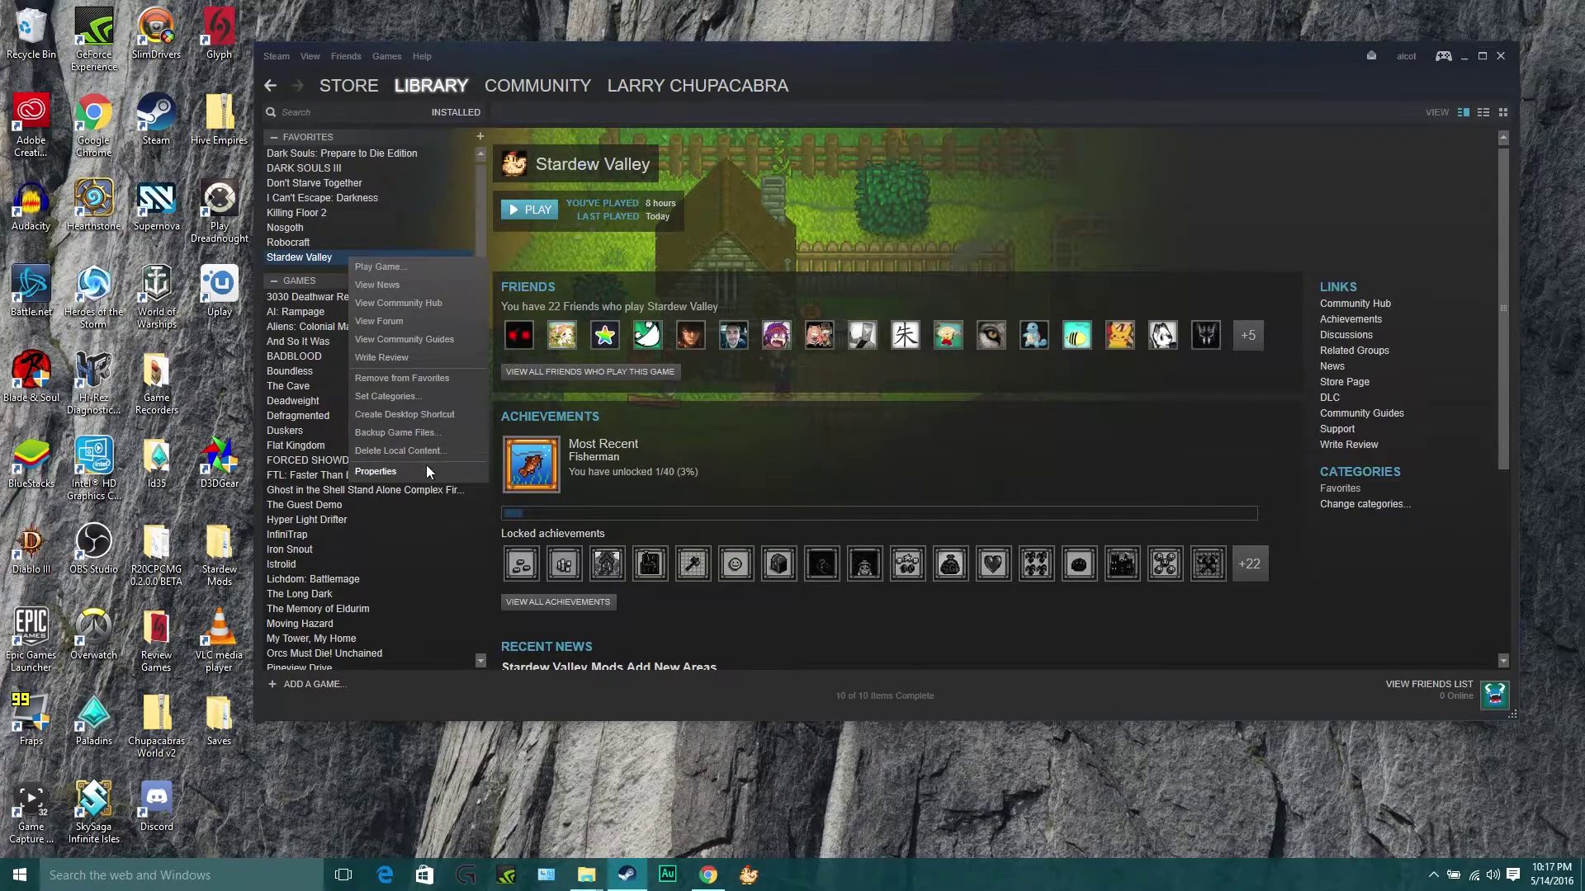
{"action": "left_click", "coordinate": [397, 471]}
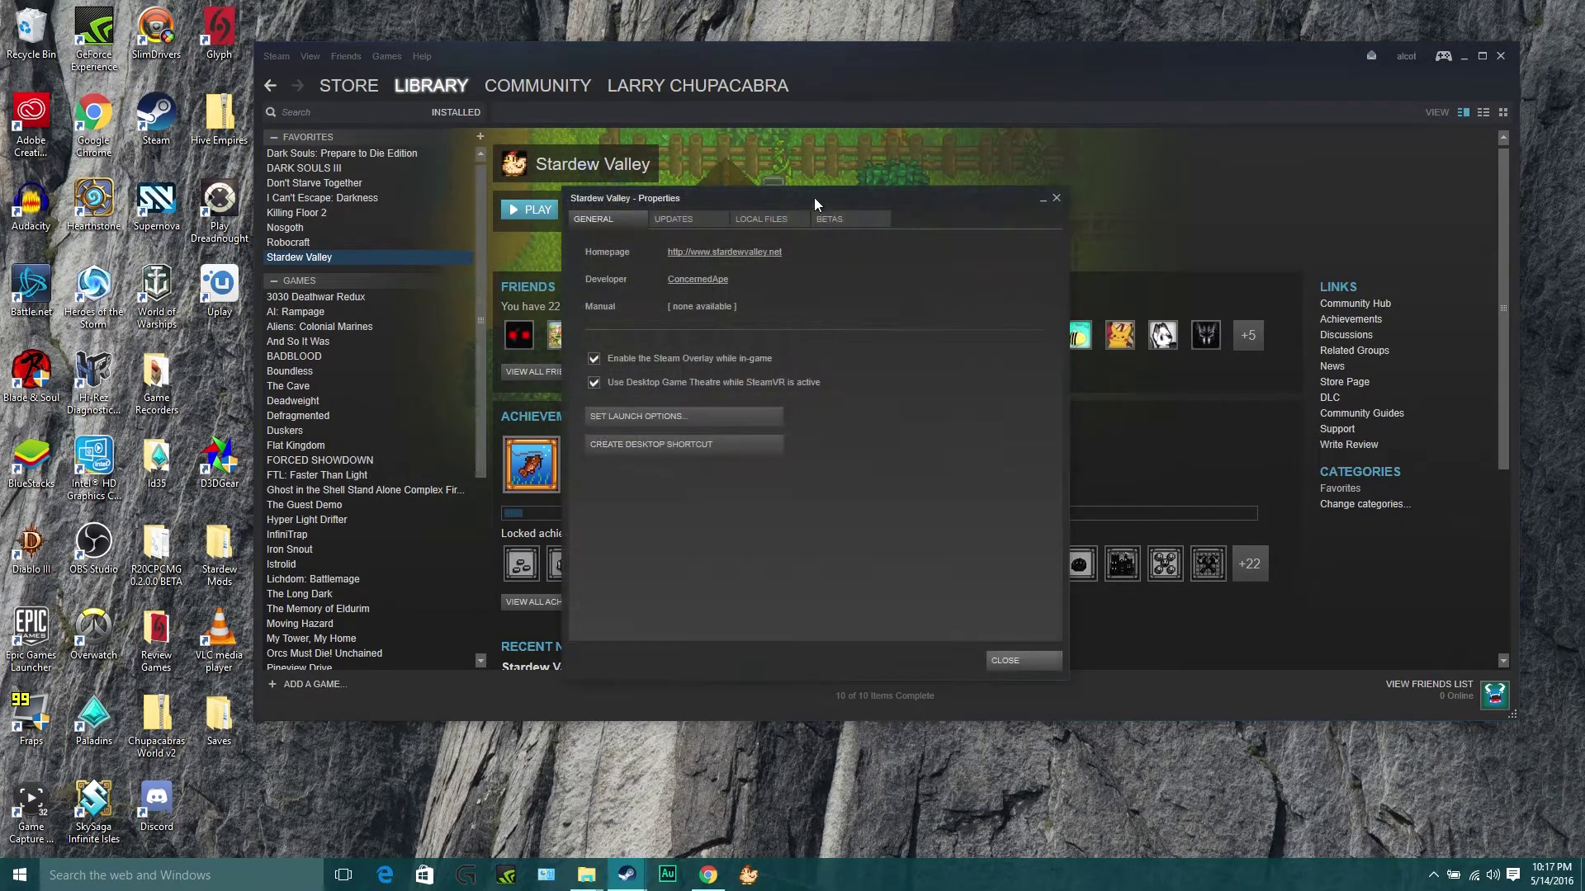
{"action": "left_click", "coordinate": [761, 223]}
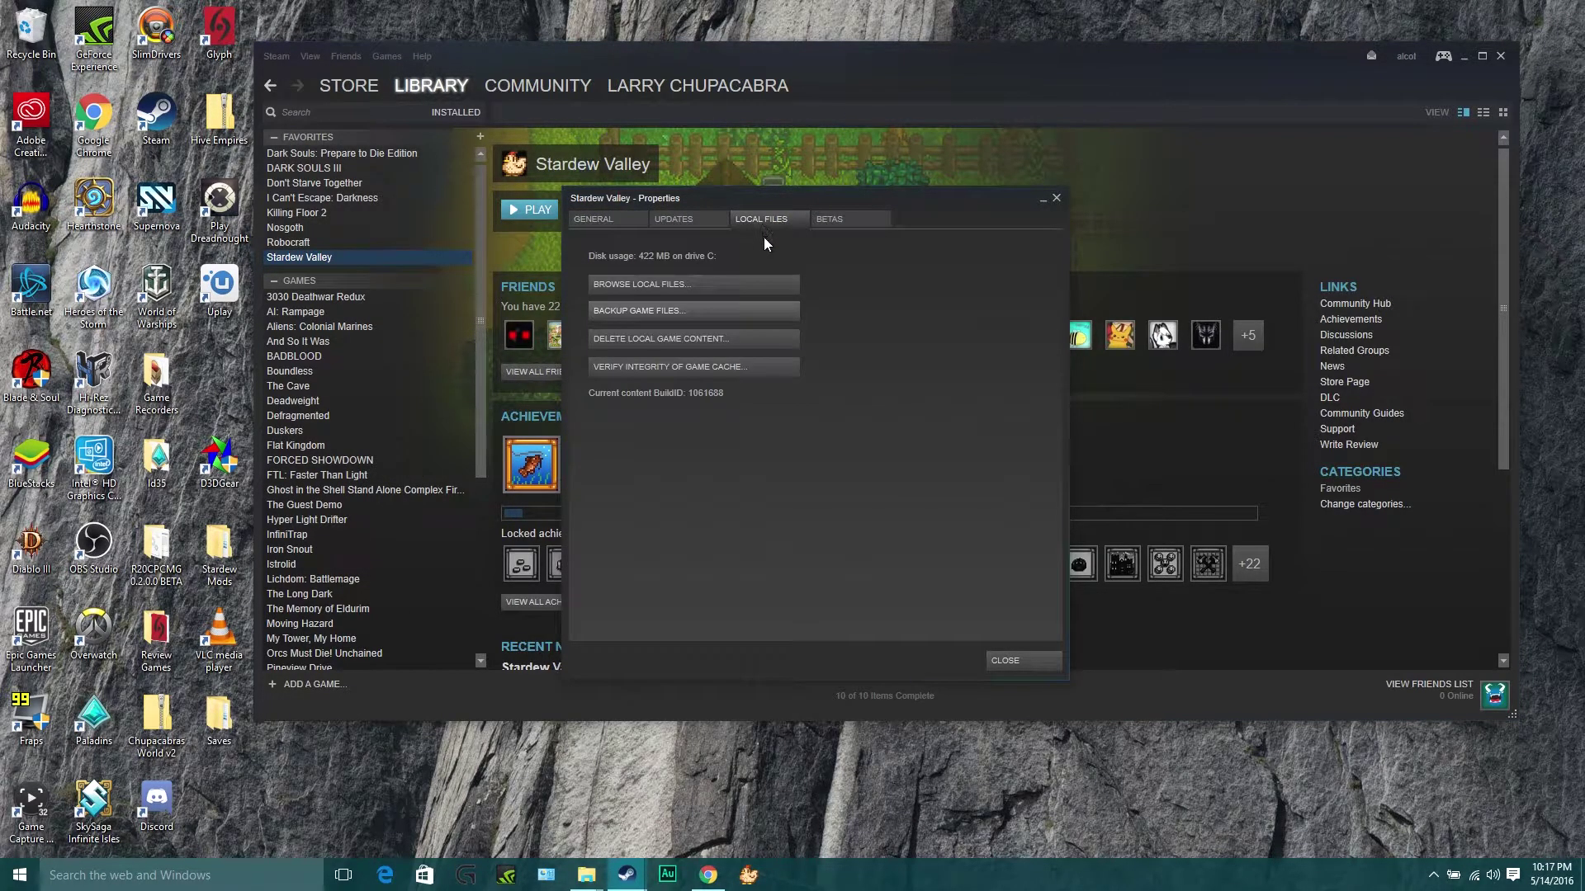
{"action": "left_click", "coordinate": [654, 291]}
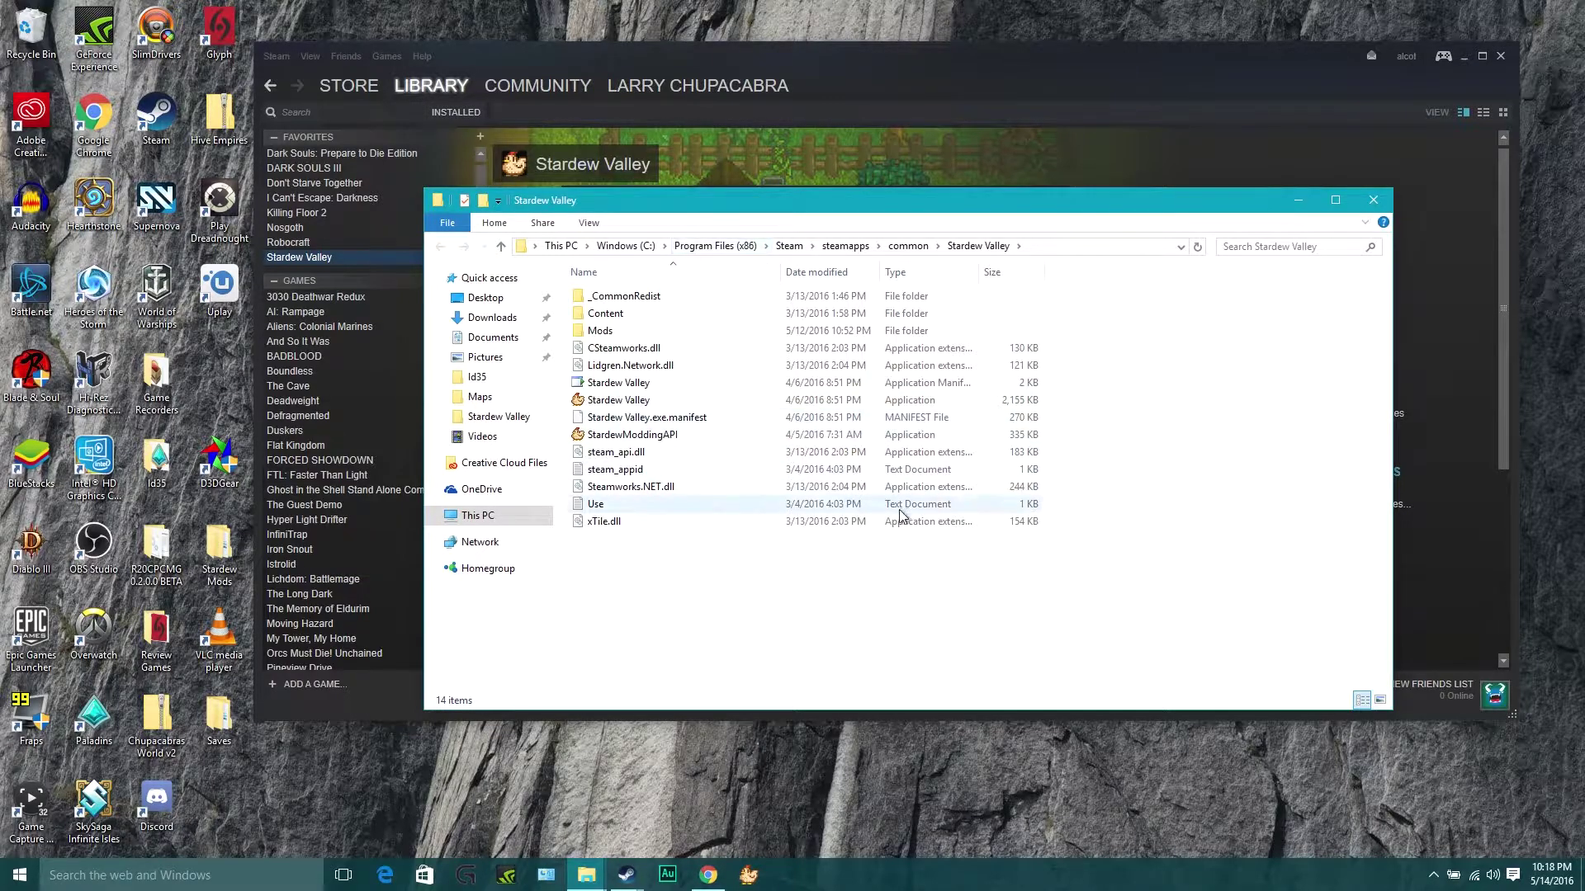
Copy all four SMAPI-0.40.0 files and paste them into the Stardew Valley install folder
{"action": "left_click", "coordinate": [1469, 54]}
{"action": "left_click_drag", "start_coordinate": [930, 204], "coordinate": [1106, 330]}
{"action": "left_click", "coordinate": [1129, 248]}
{"action": "left_click_drag", "start_coordinate": [564, 439], "coordinate": [599, 248]}
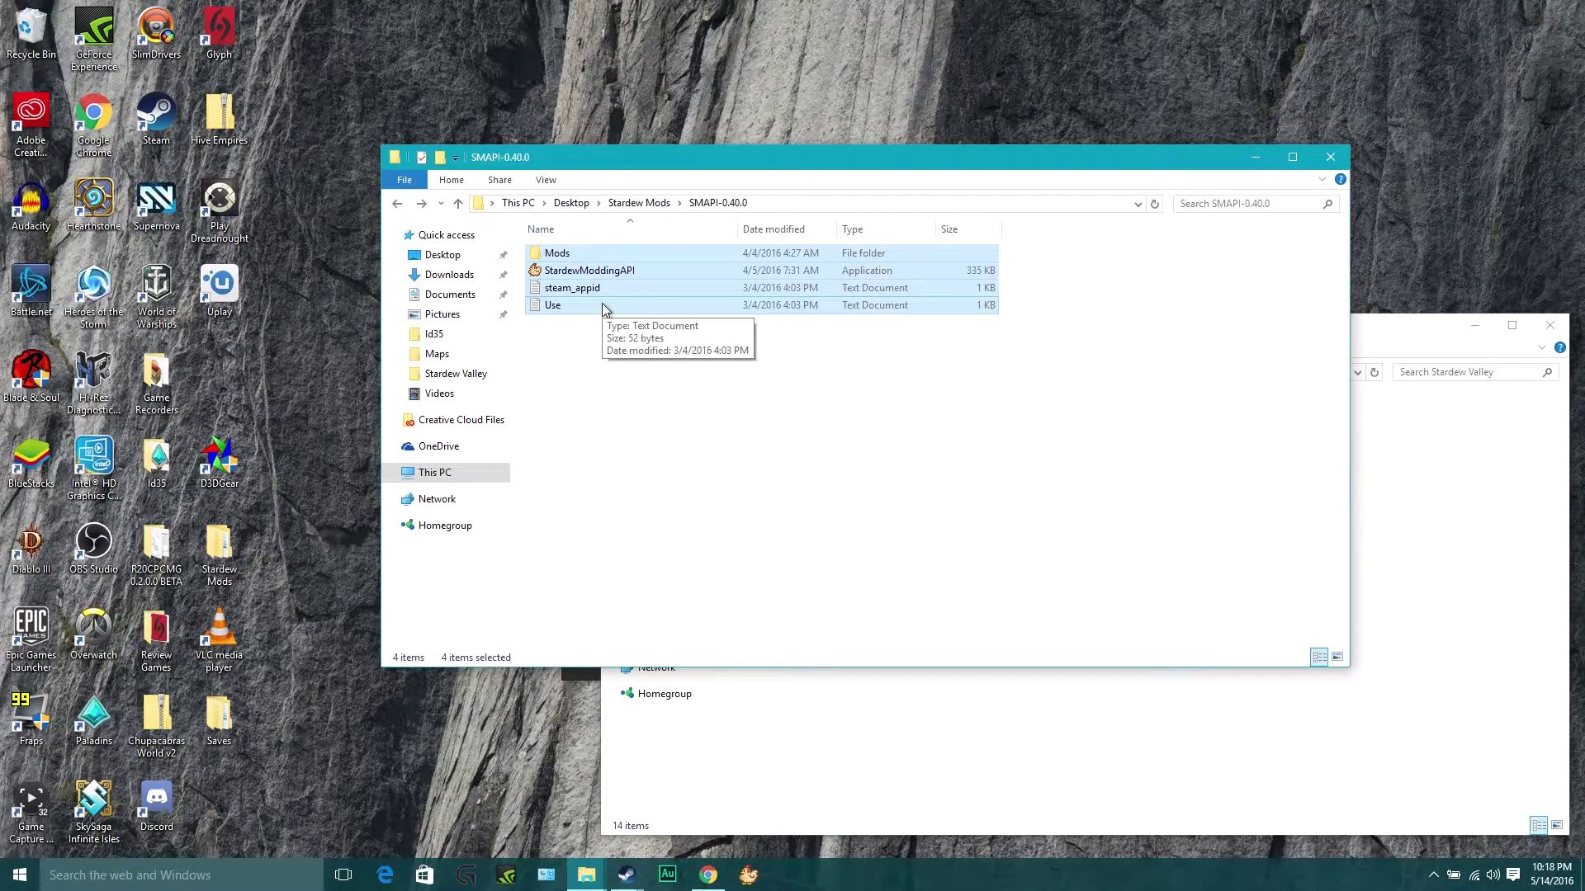
{"action": "left_click", "coordinate": [1515, 578]}
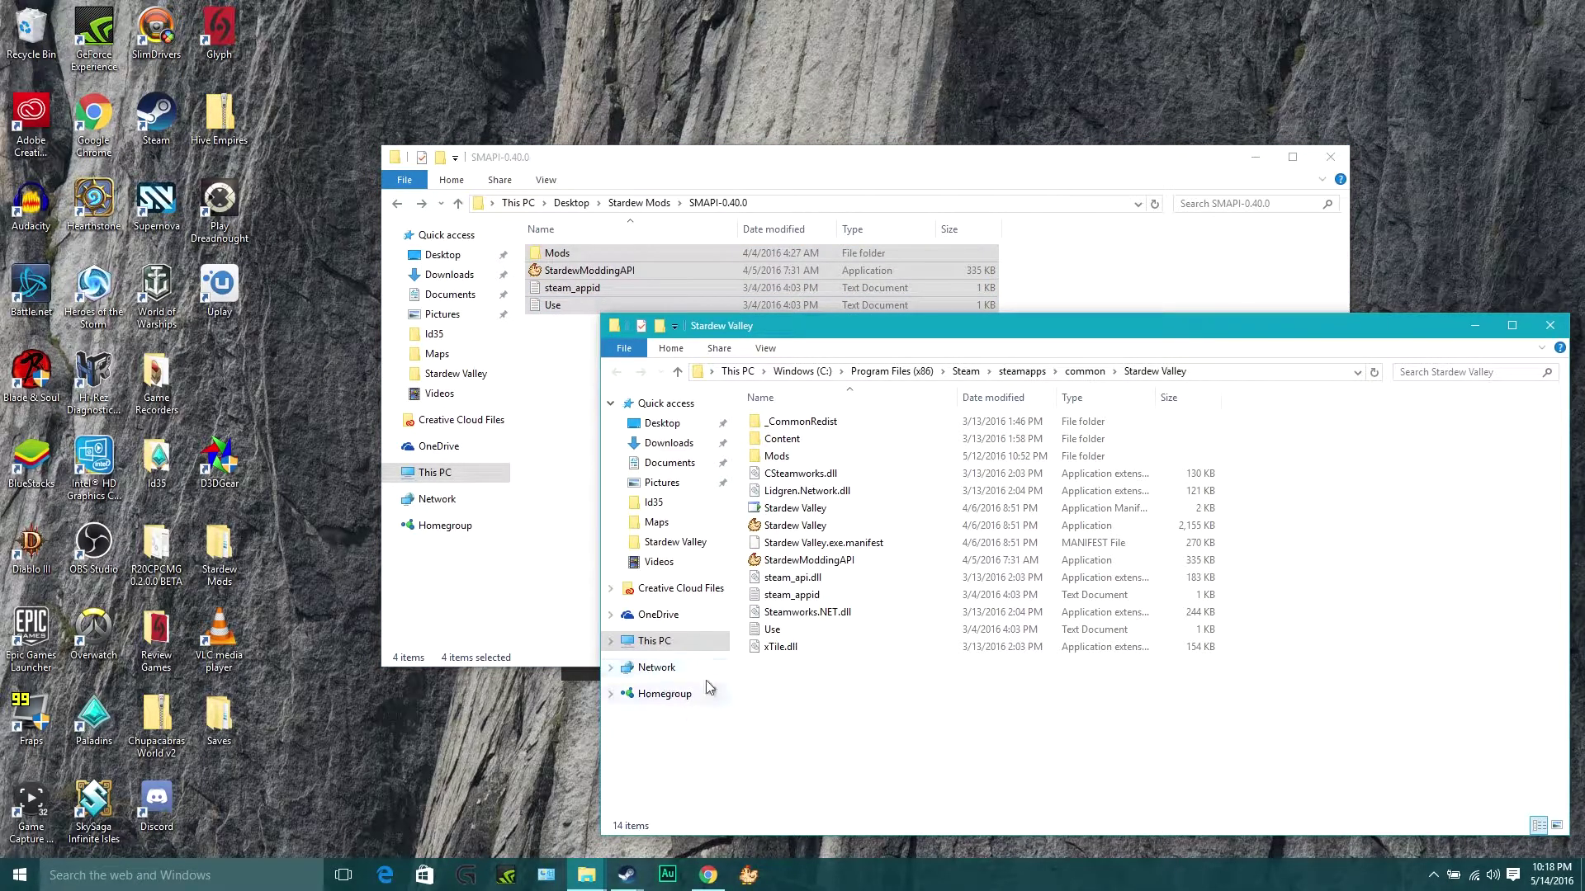
{"action": "left_click_drag", "start_coordinate": [889, 330], "coordinate": [710, 230]}
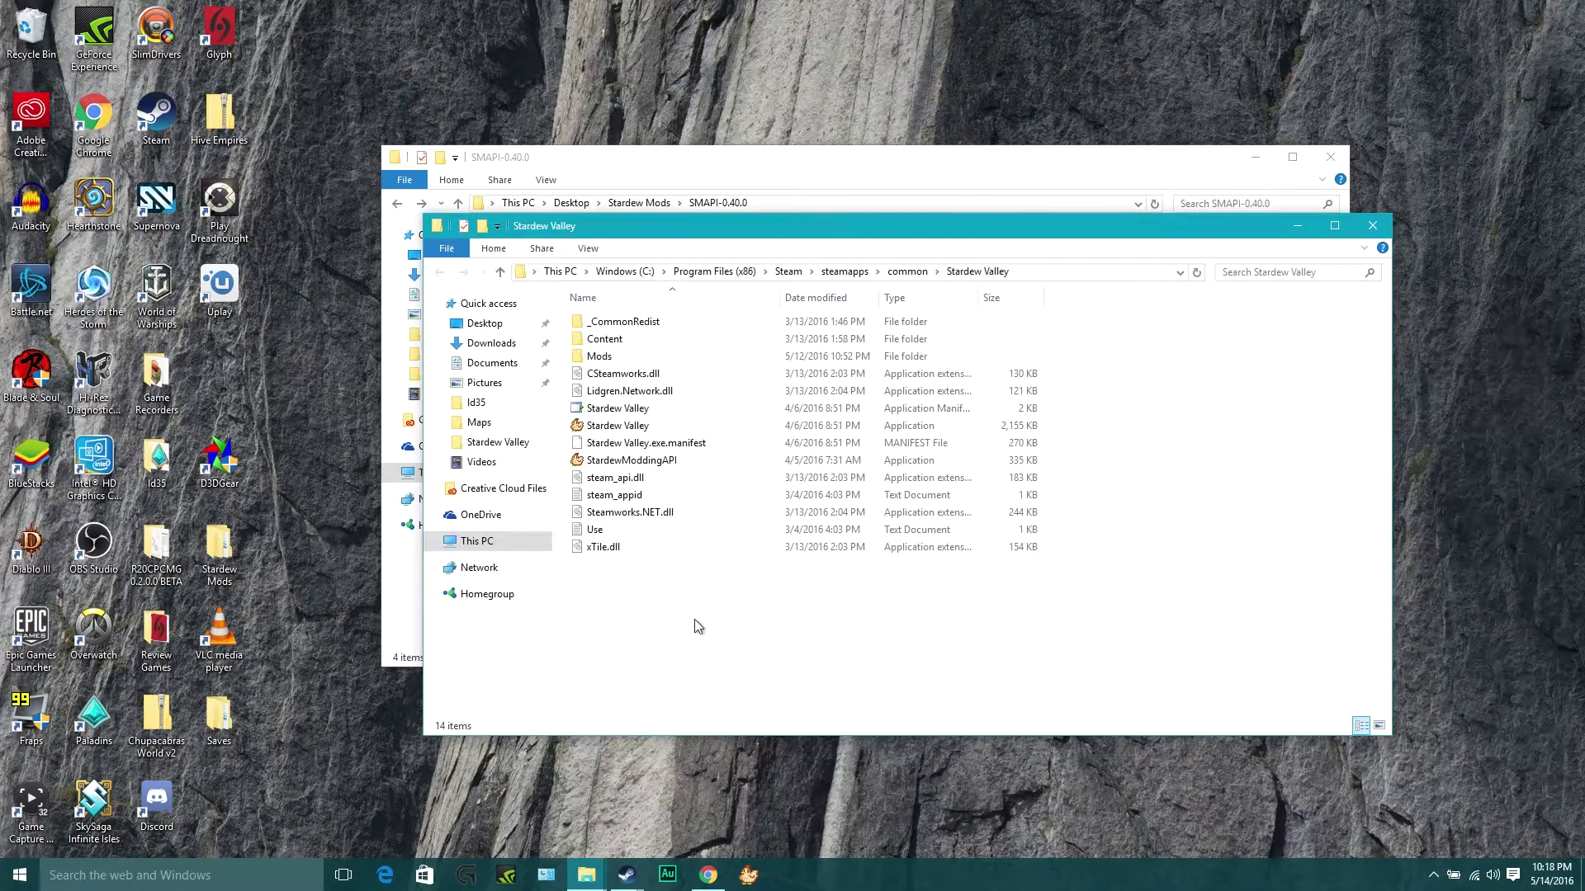
{"action": "key", "text": "ctrl+v"}
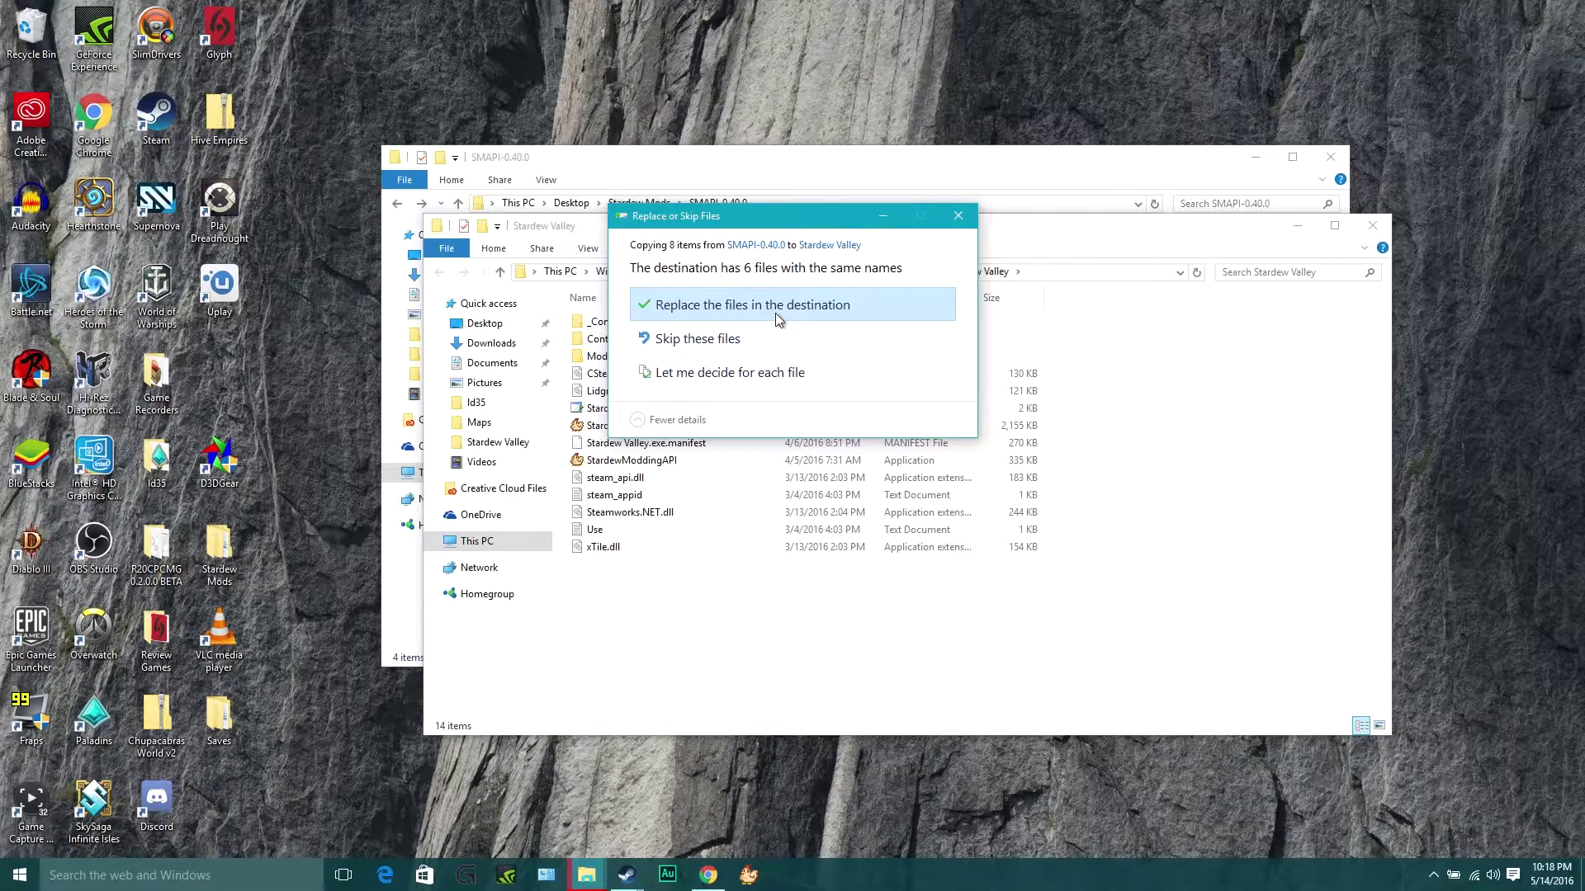
Replace the 6 same-named destination files with the SMAPI versions and inspect the Mods folder
{"action": "left_click", "coordinate": [668, 311]}
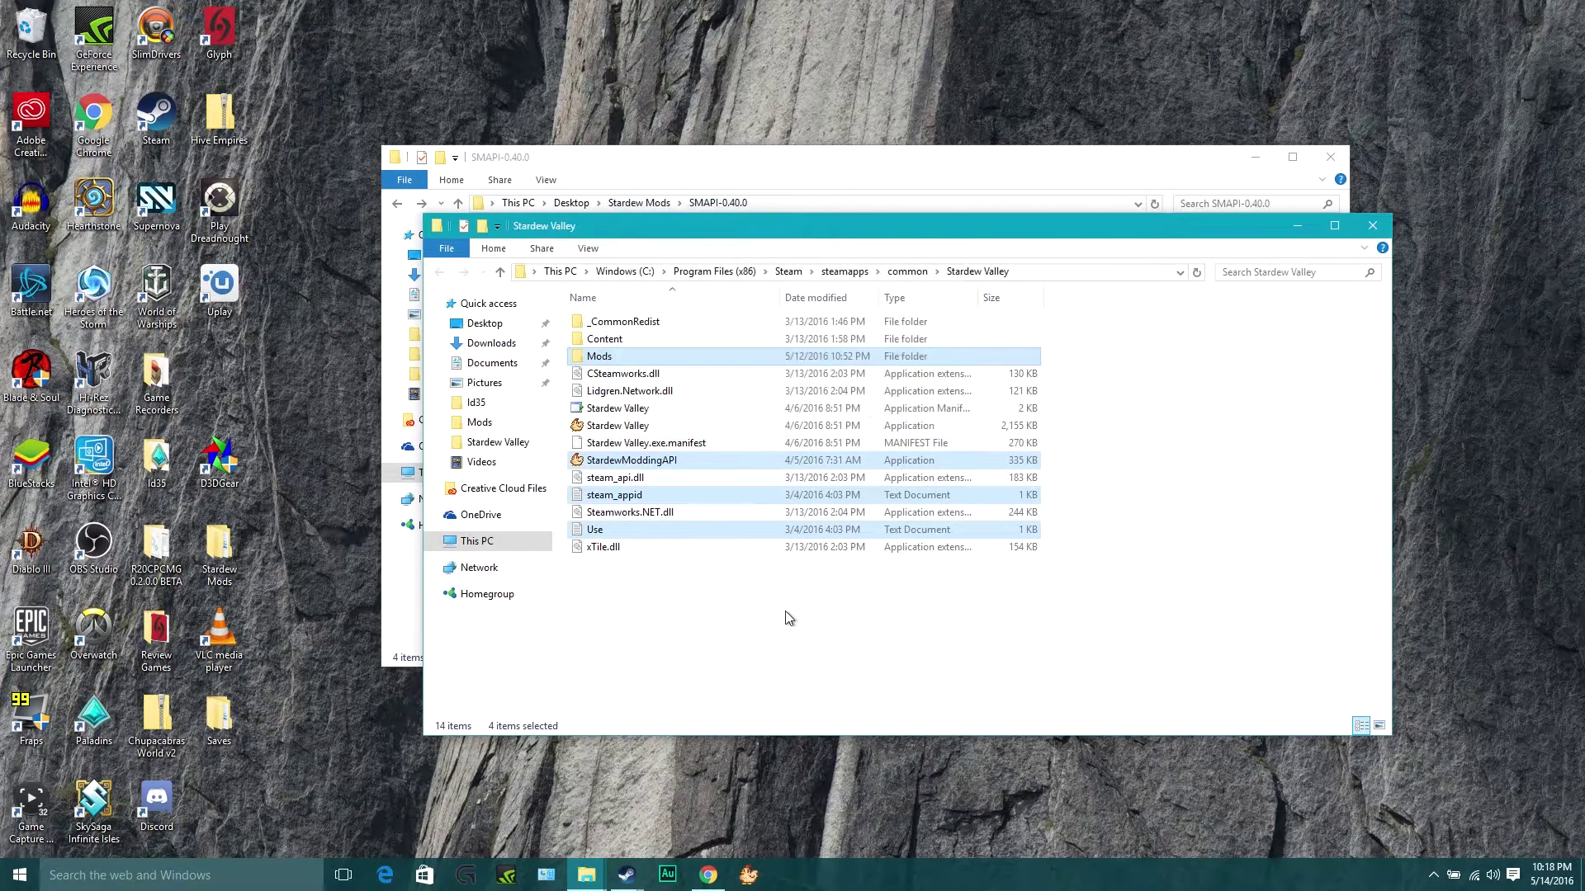
{"action": "double_click", "coordinate": [692, 357]}
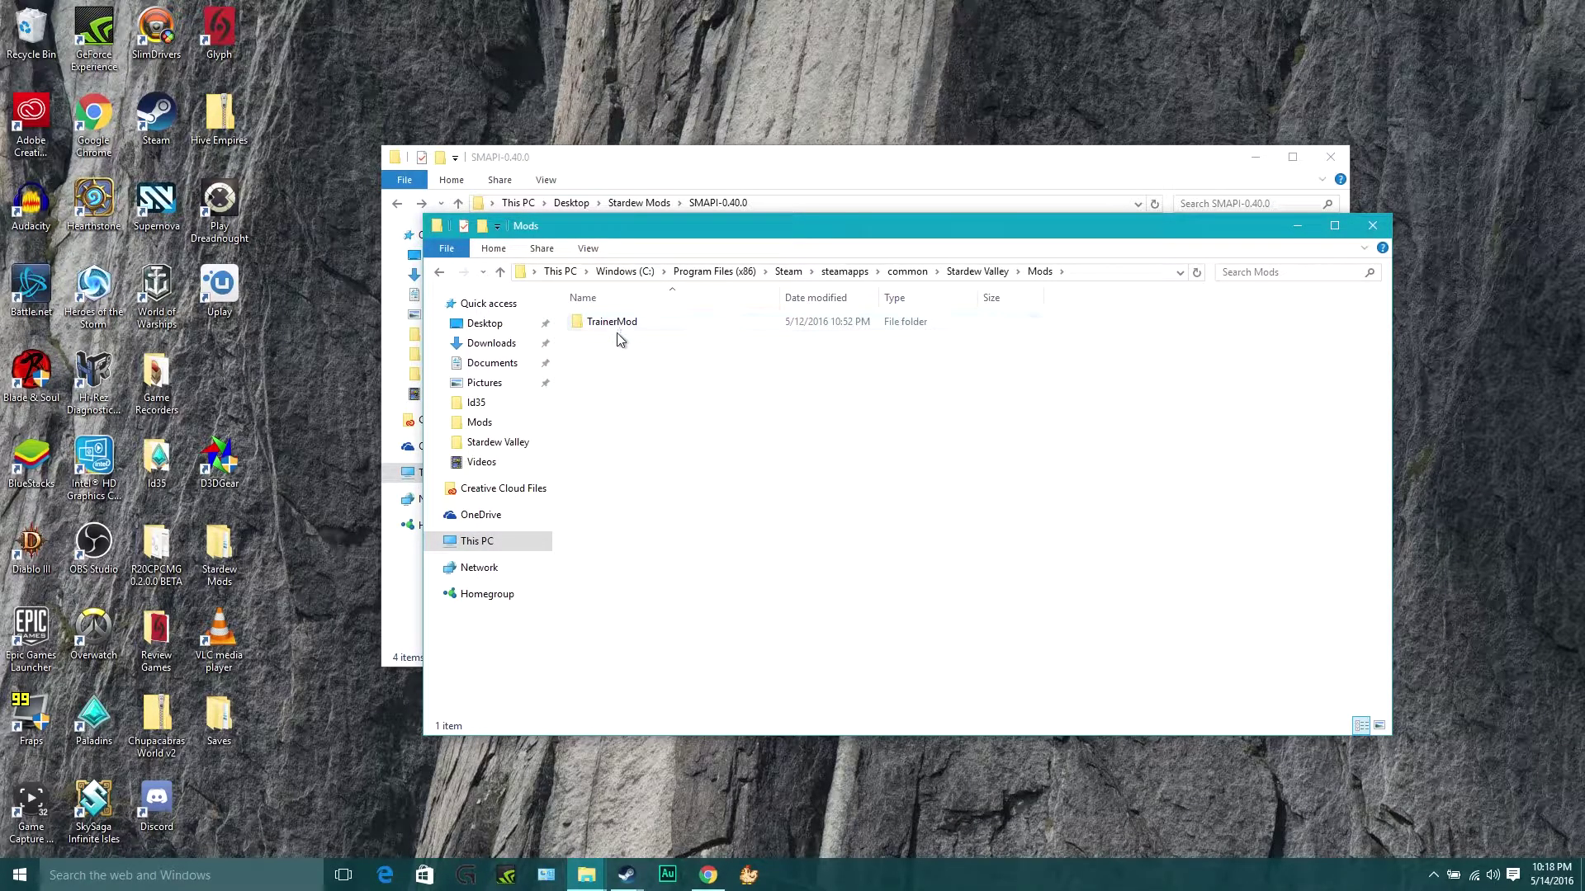
{"action": "left_click", "coordinate": [439, 272]}
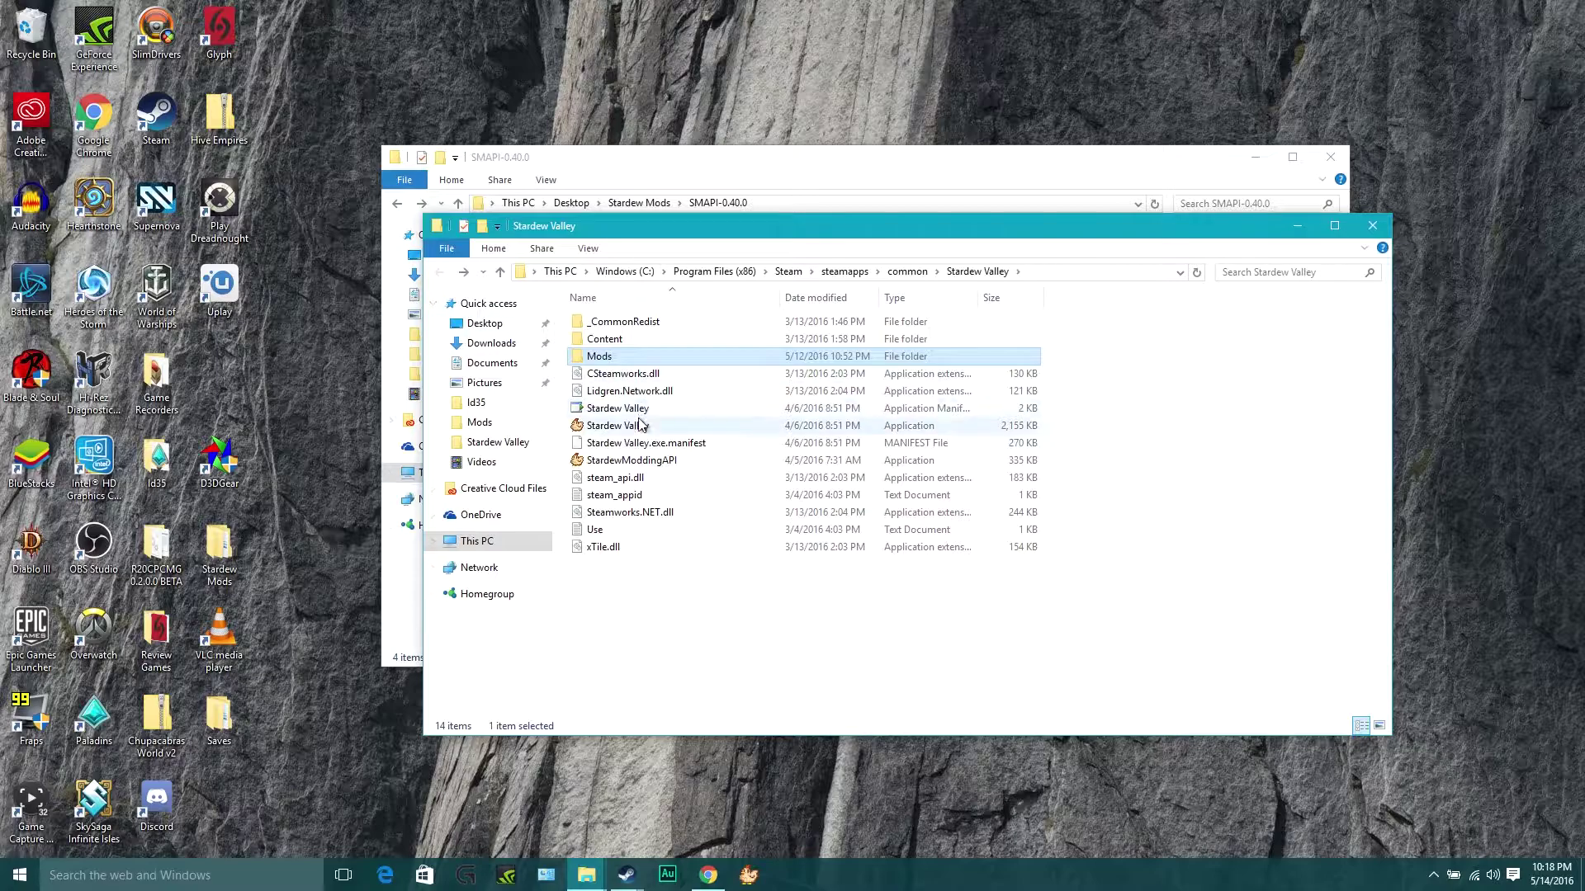
Recheck that Mods contains TrainerMod, then launch StardewModdingAPI
{"action": "left_click", "coordinate": [656, 462]}
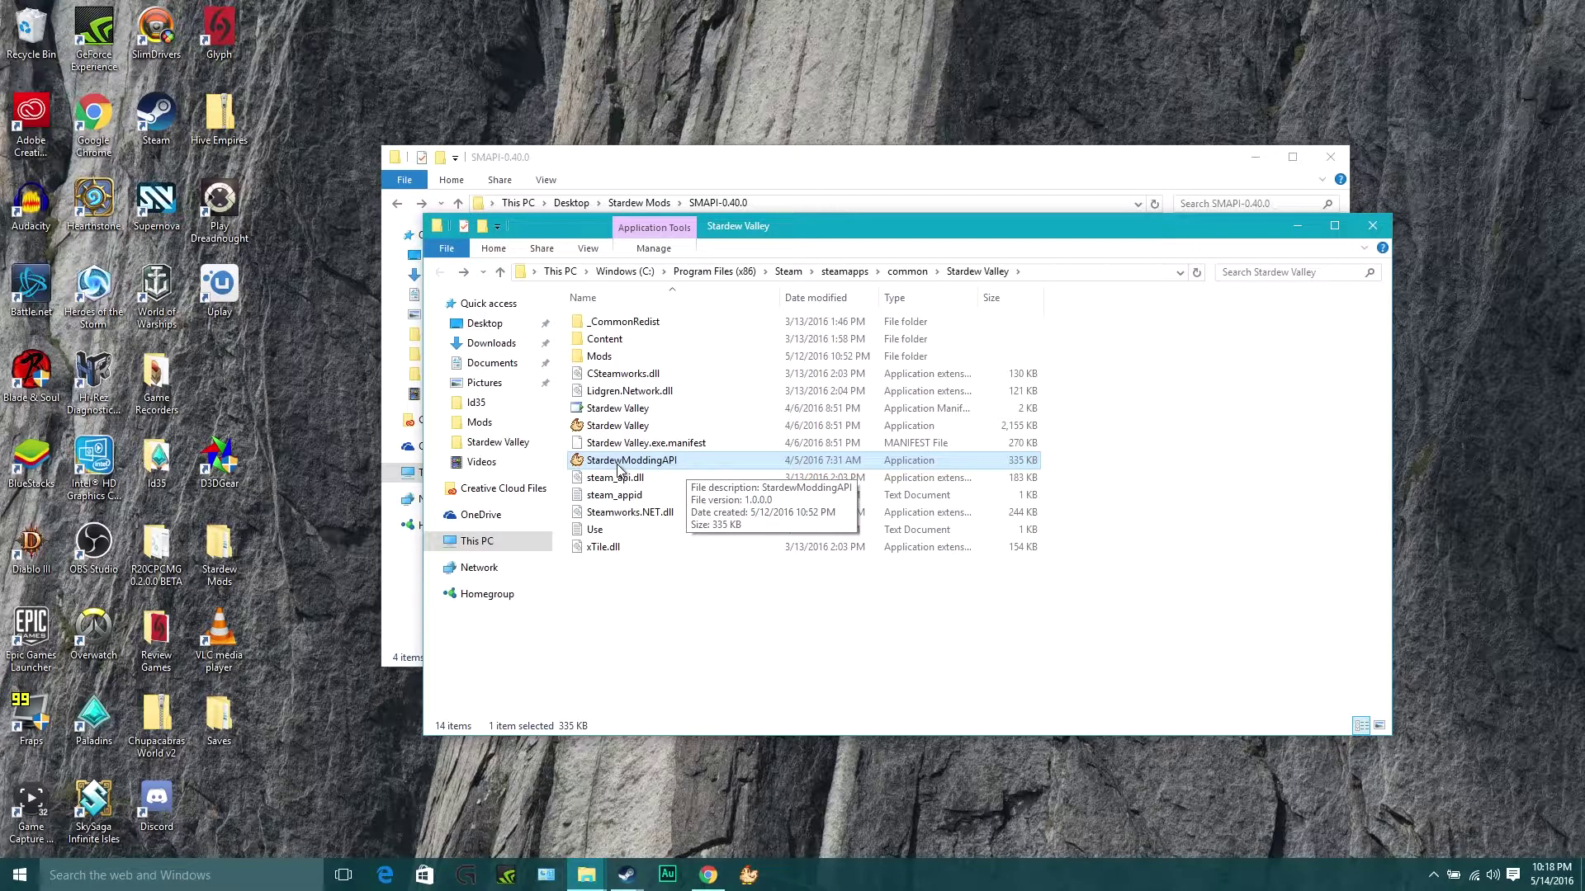
{"action": "double_click", "coordinate": [622, 356]}
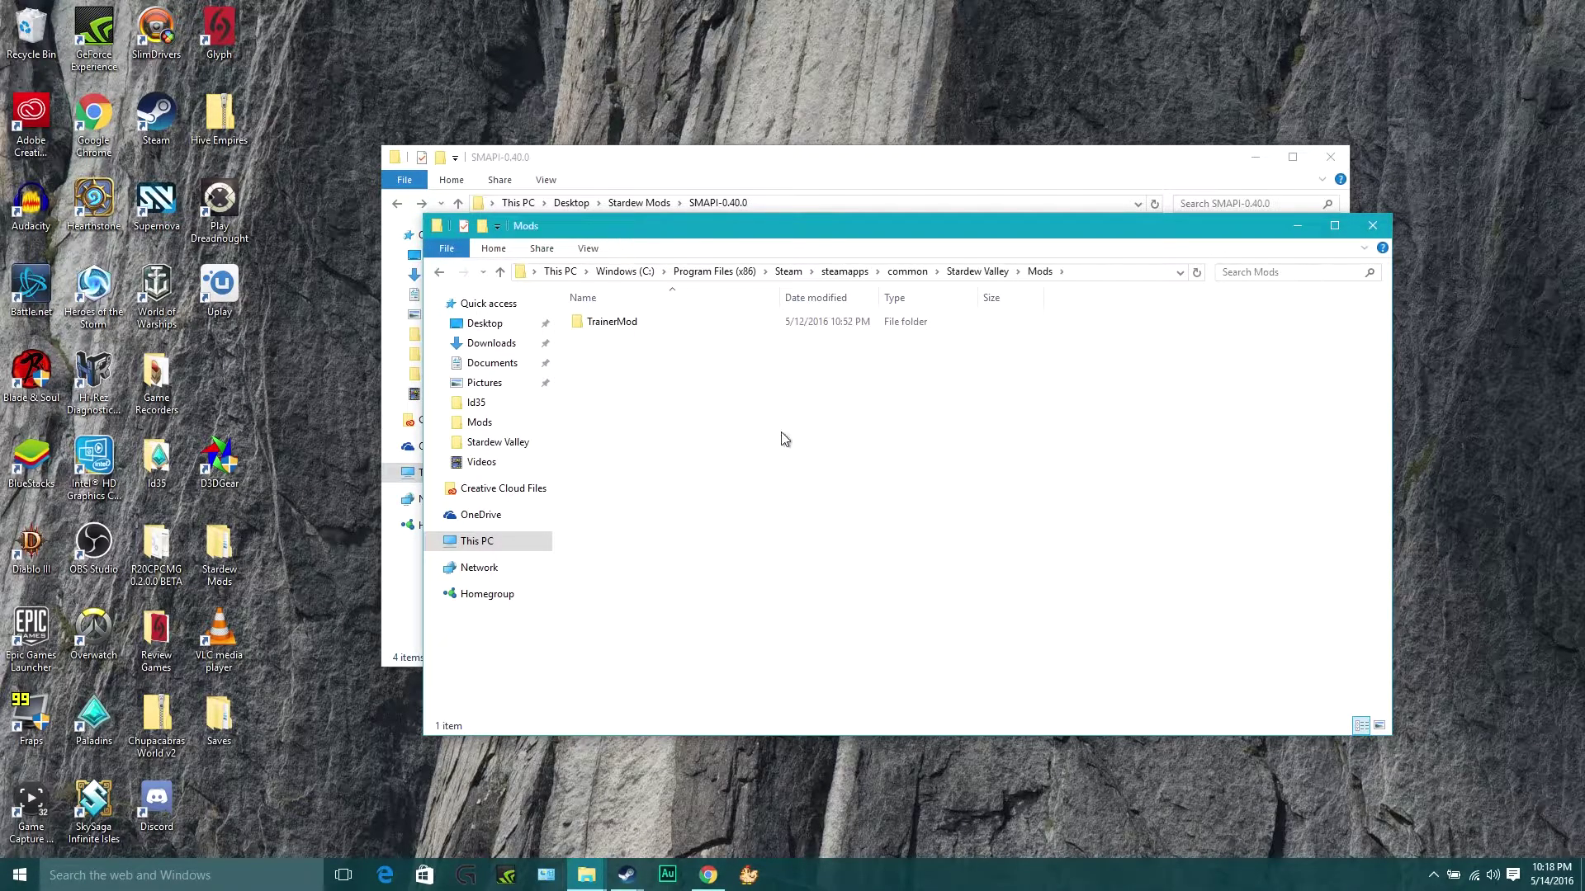
{"action": "left_click", "coordinate": [440, 273]}
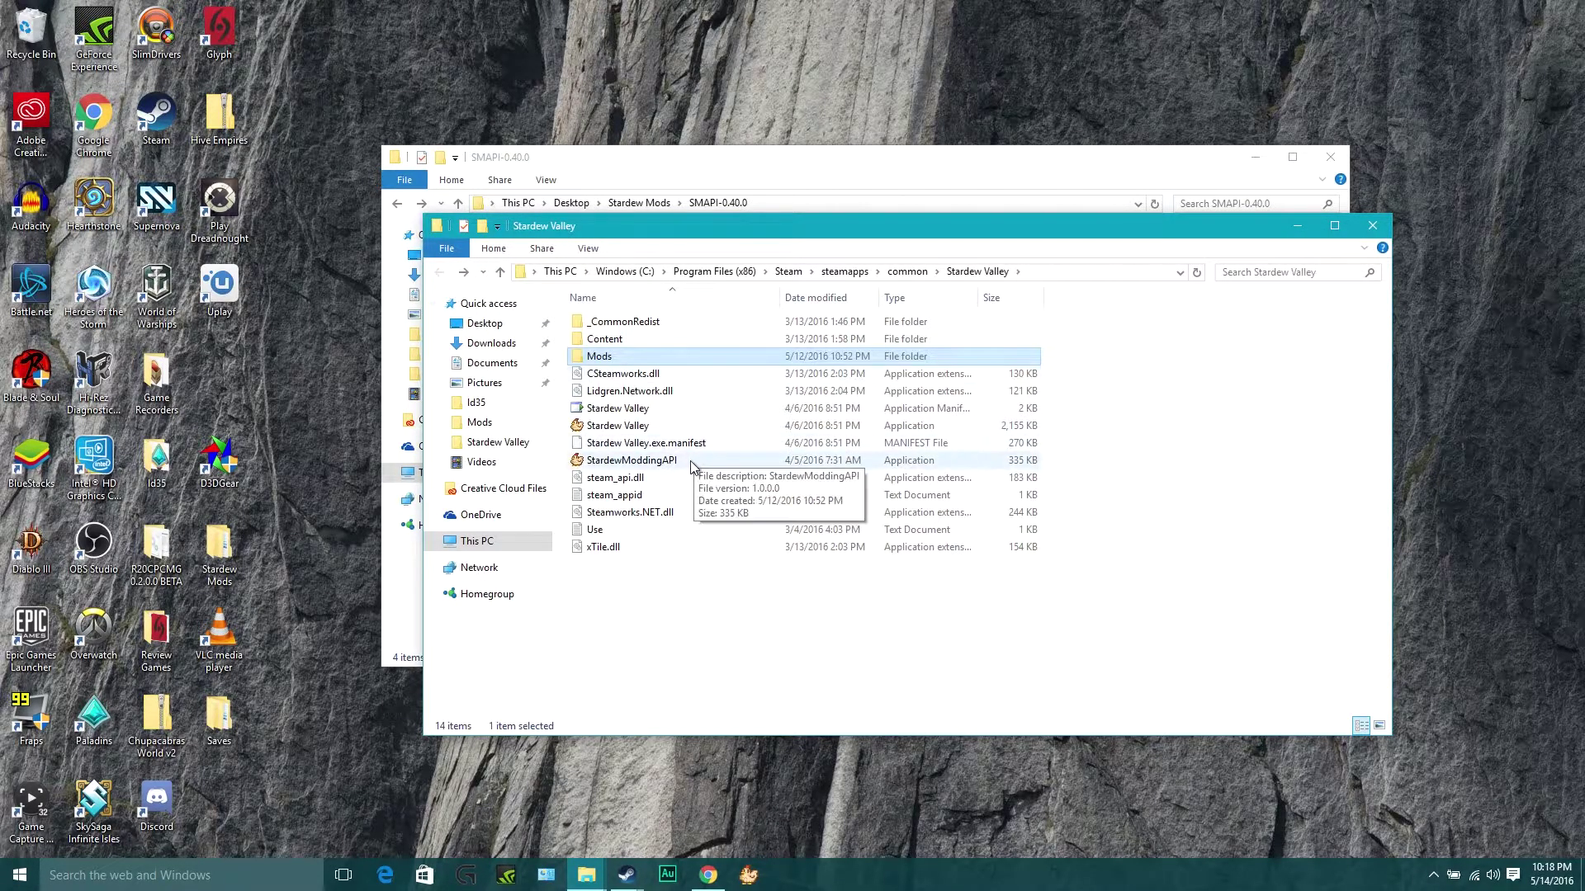
{"action": "double_click", "coordinate": [662, 467]}
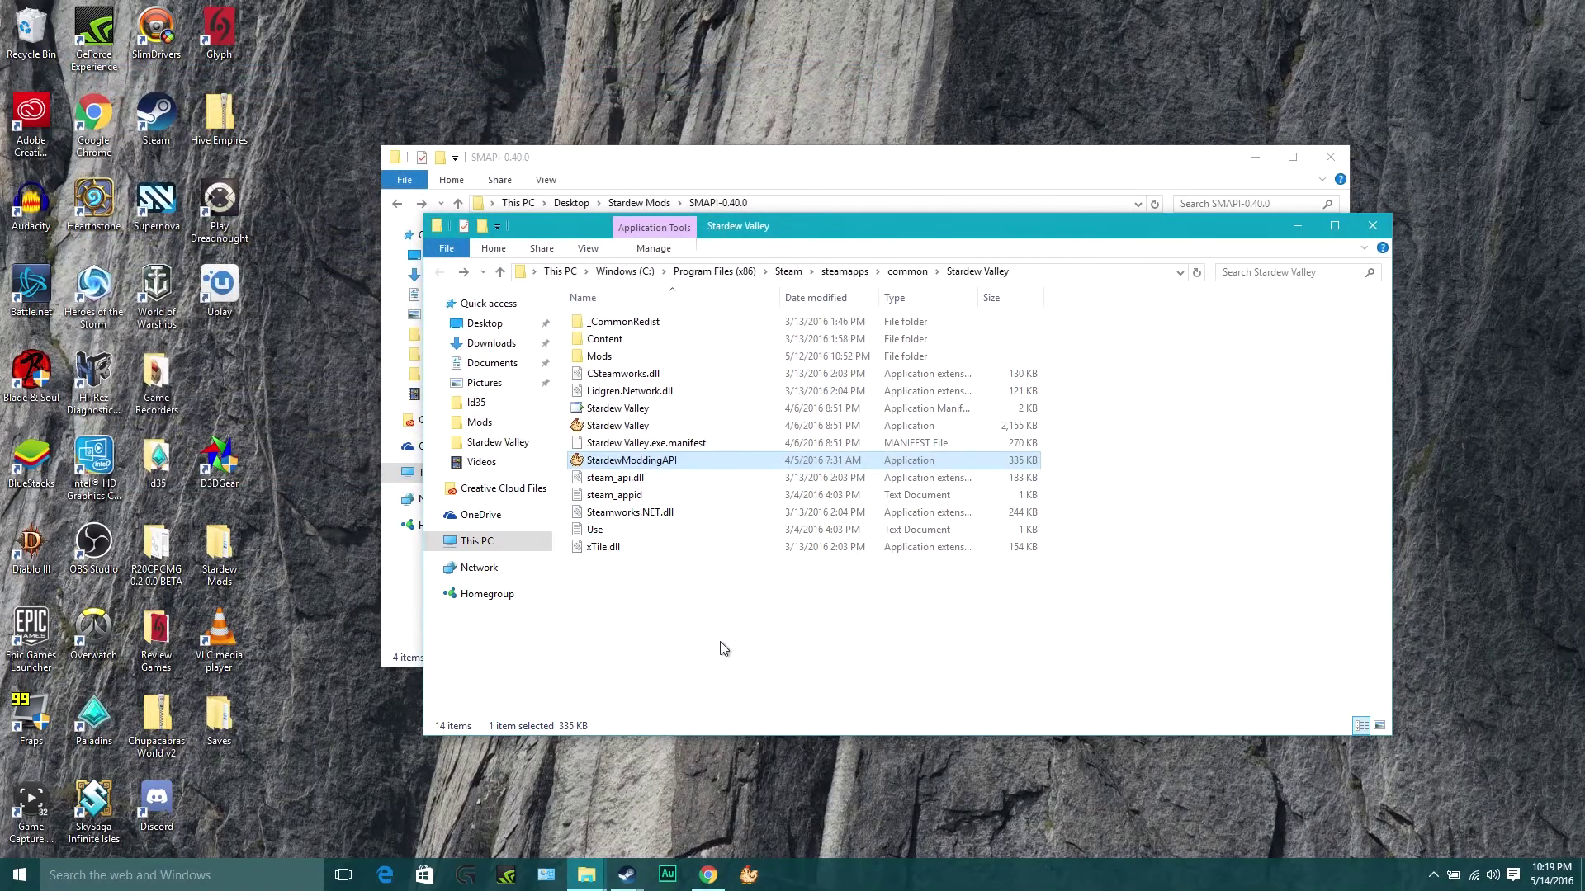
Deselect the files and close the Stardew Valley install folder window
{"action": "left_click", "coordinate": [720, 649]}
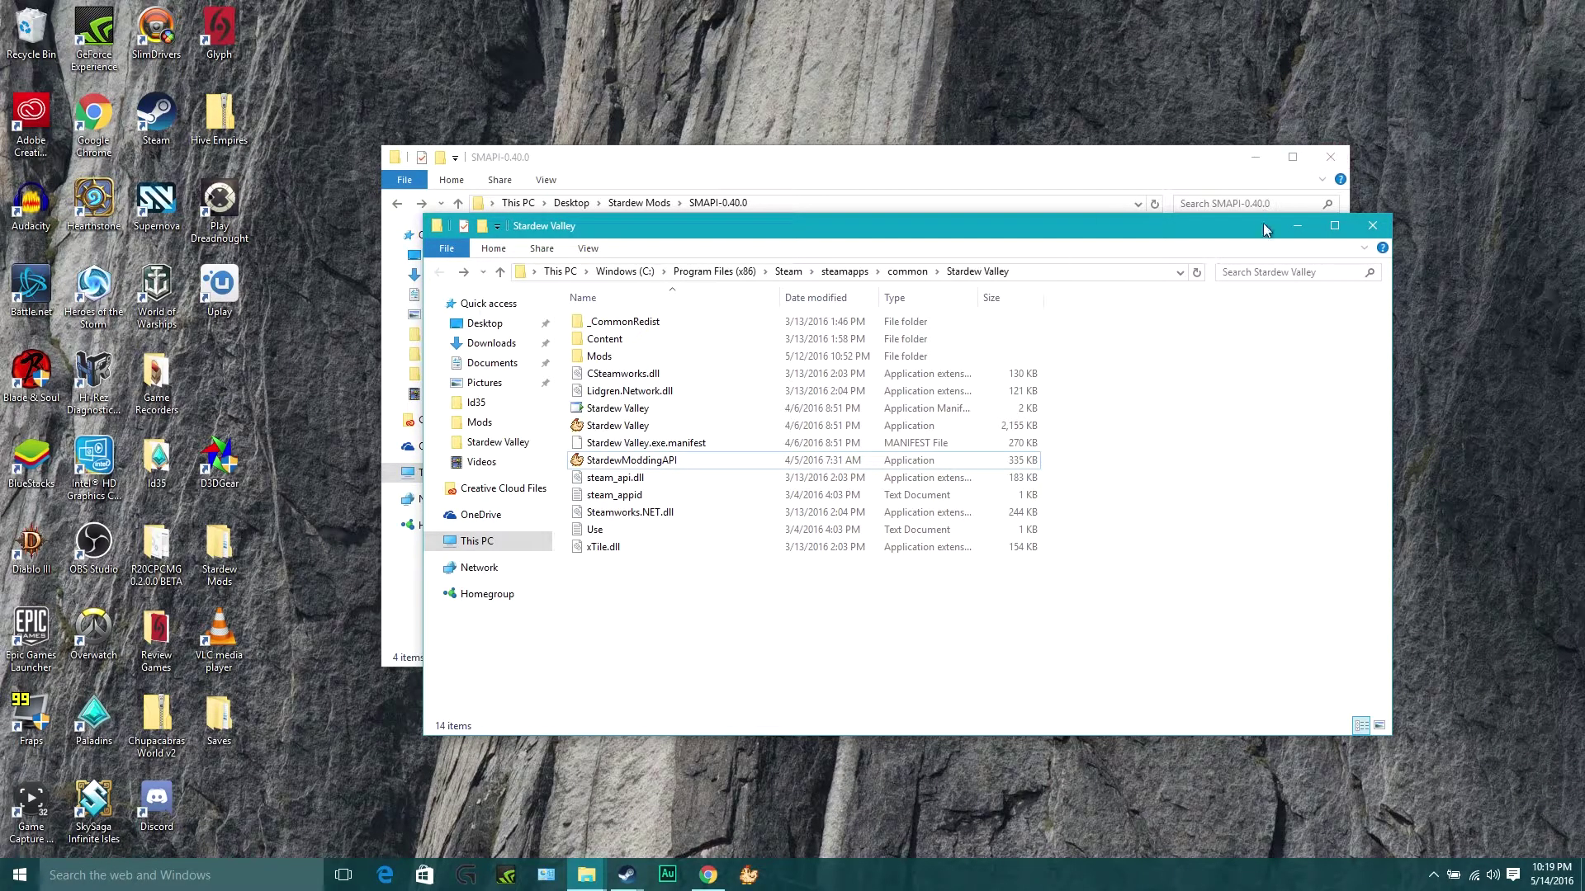
{"action": "left_click", "coordinate": [1372, 226]}
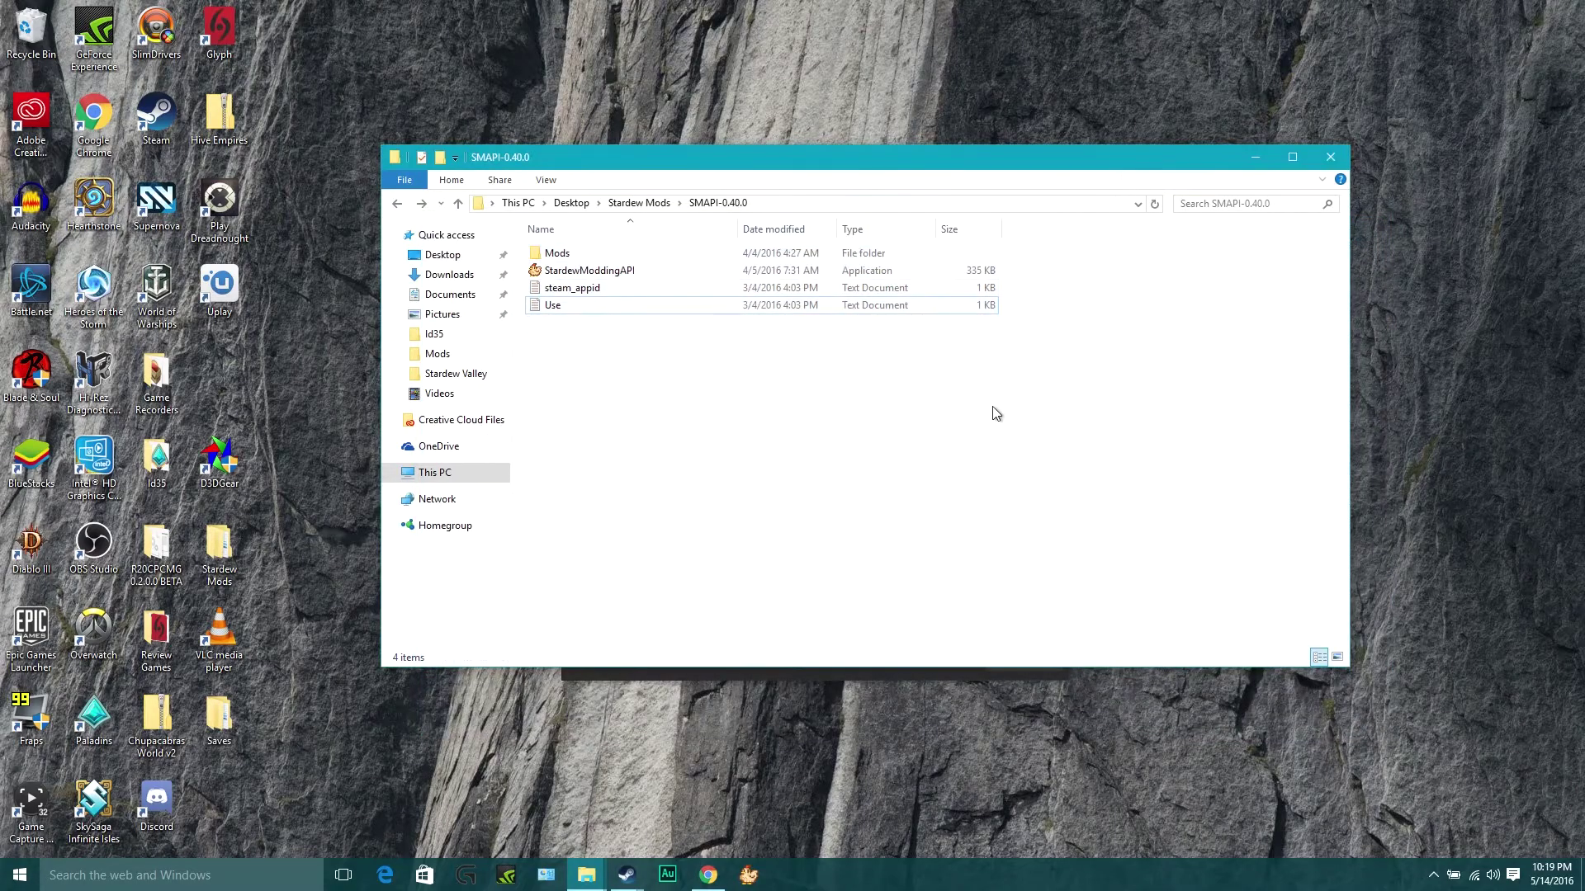